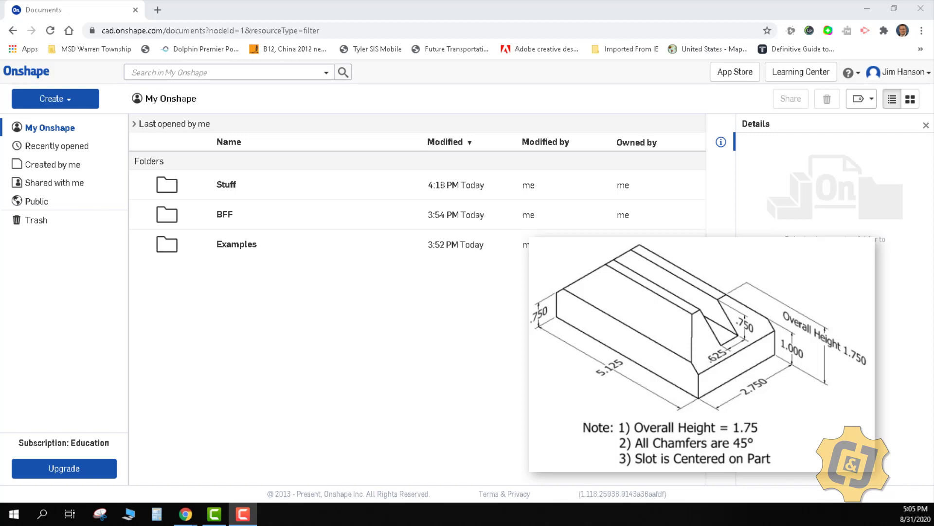
Step: Create a new folder called 'Mass Props' from the Create menu
click(52, 99)
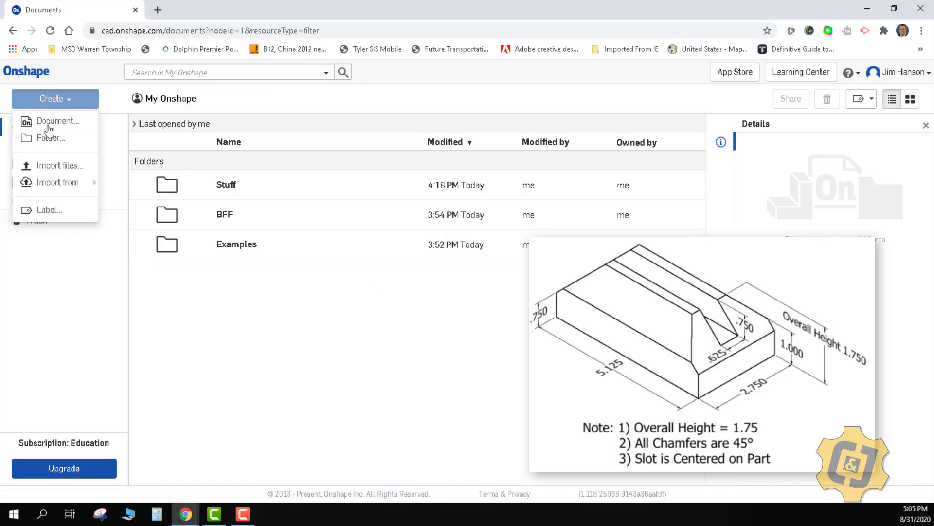
click(47, 137)
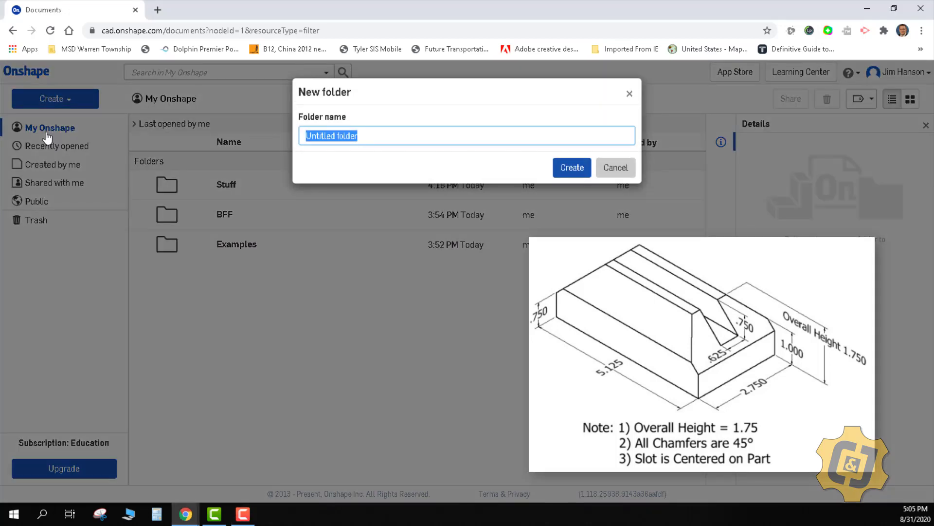
text(Ms)
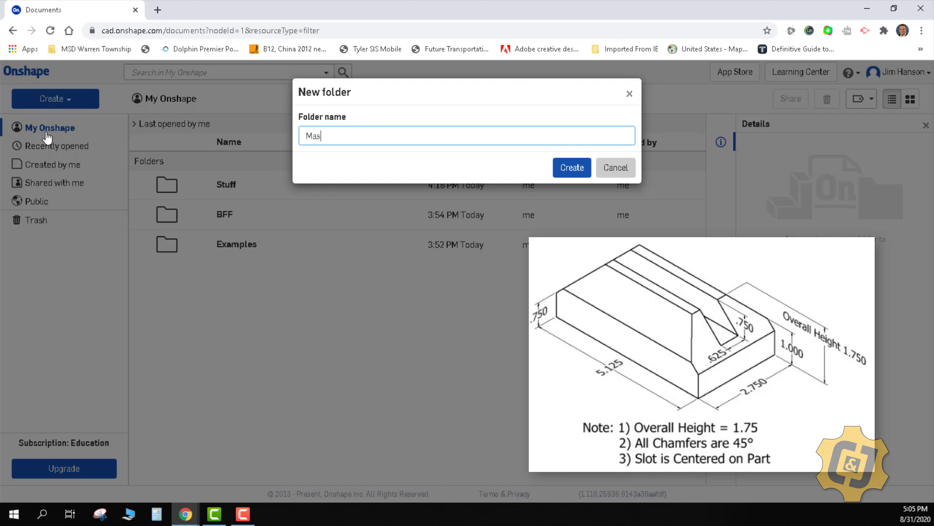
key(Return)
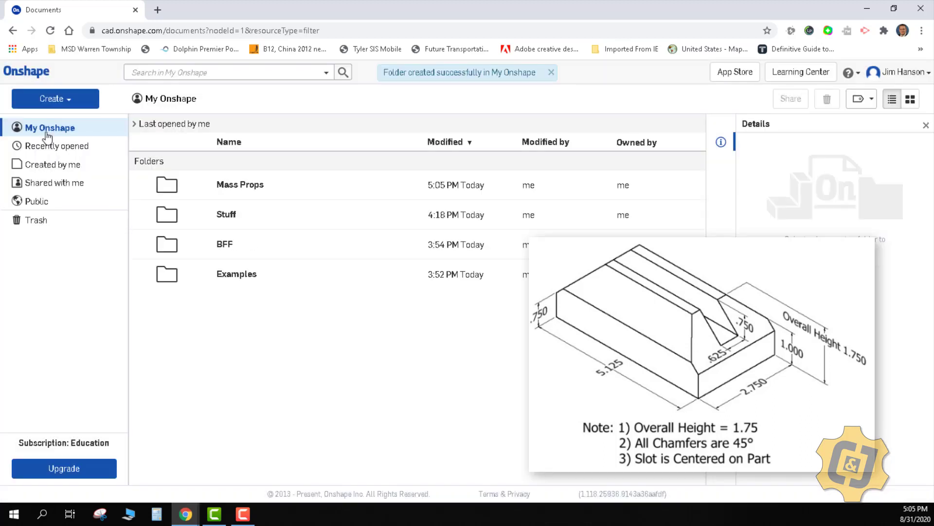
Step: Inside the Mass Props folder, create a document named 'Slotted Angle Block'
click(235, 191)
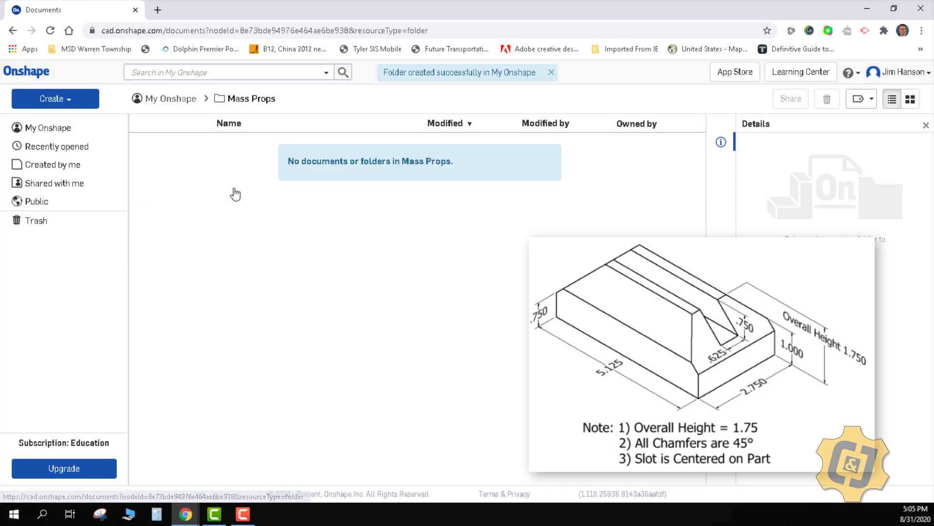
click(68, 105)
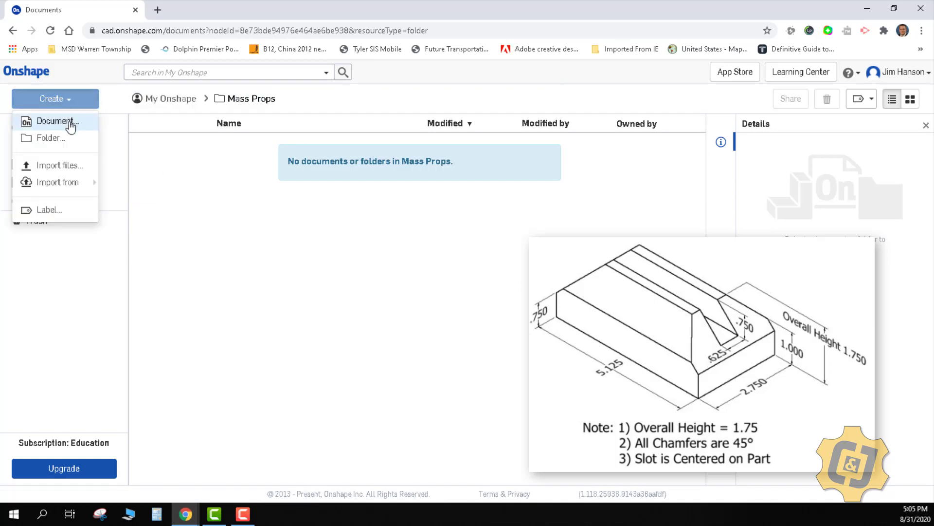
click(71, 126)
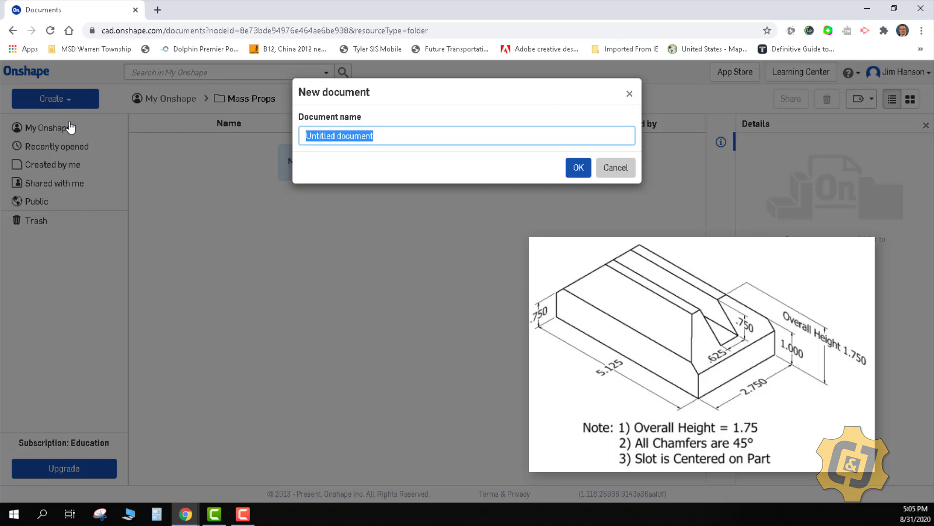
text(Slot)
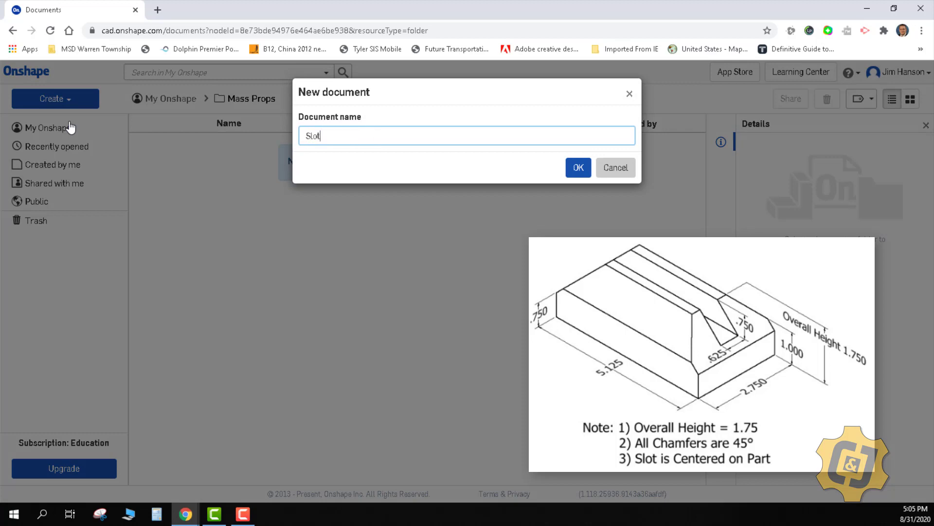
text(ted Angle Block)
key(Return)
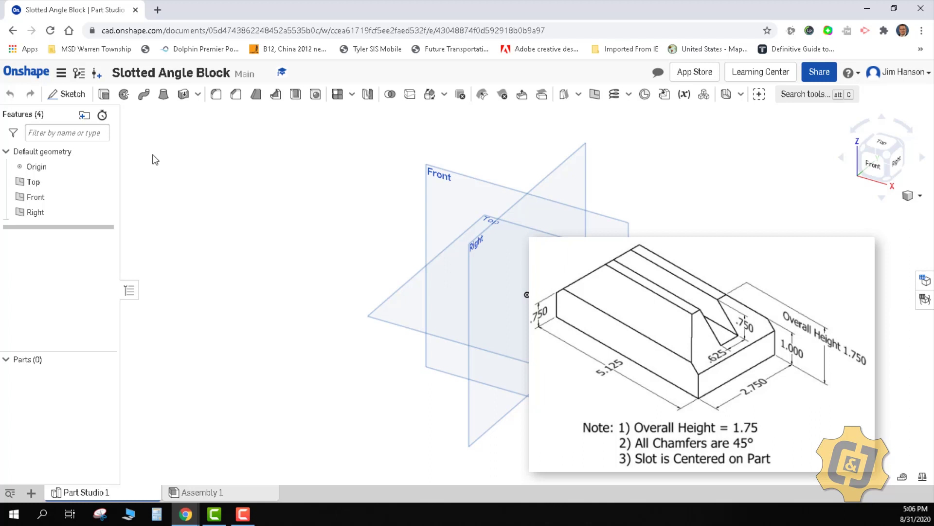
Step: Start a sketch on the Front plane, viewed straight on
click(73, 95)
click(436, 176)
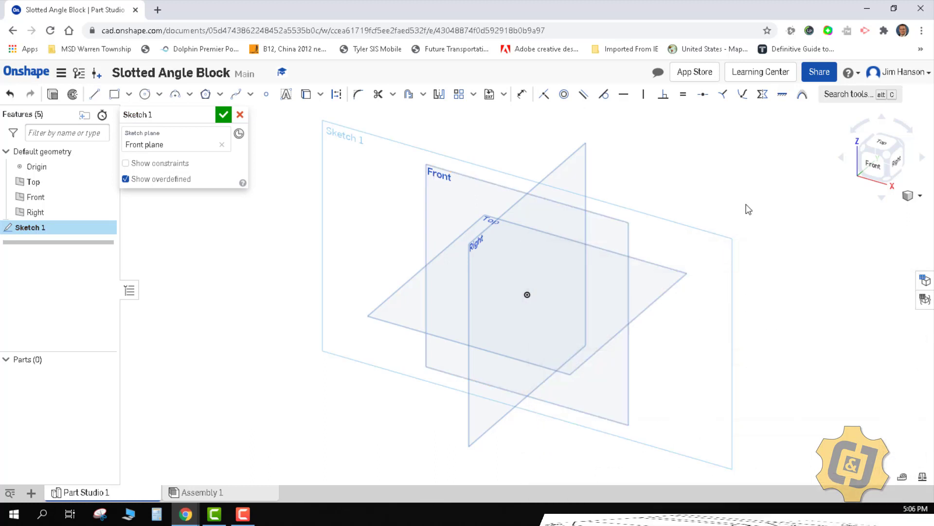
click(874, 165)
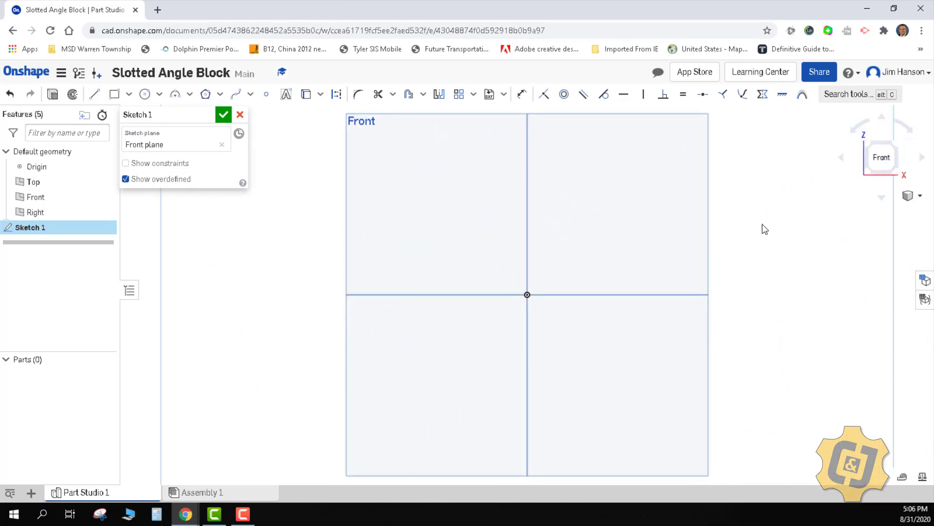
middle_drag(765, 229, 643, 253)
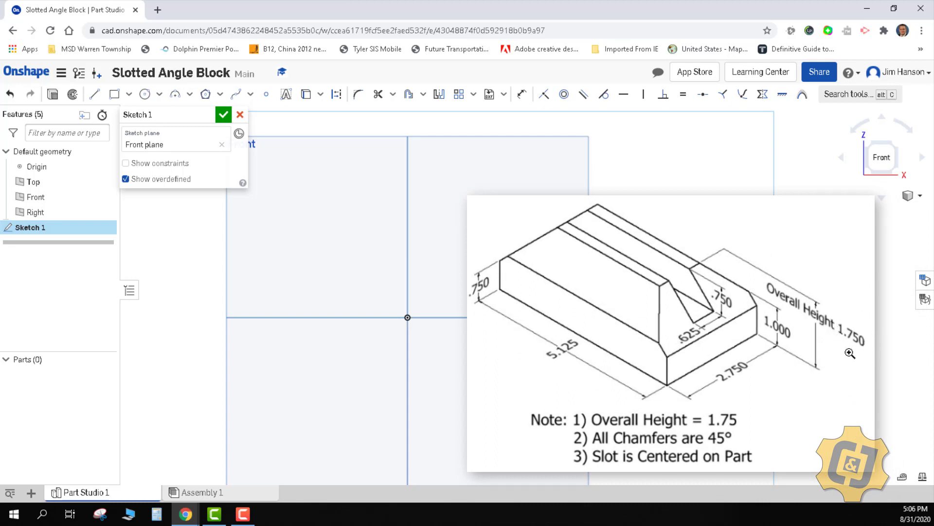
Step: Draw a corner rectangle from the origin sized 5.125 by 1.75 and finish the sketch
click(114, 94)
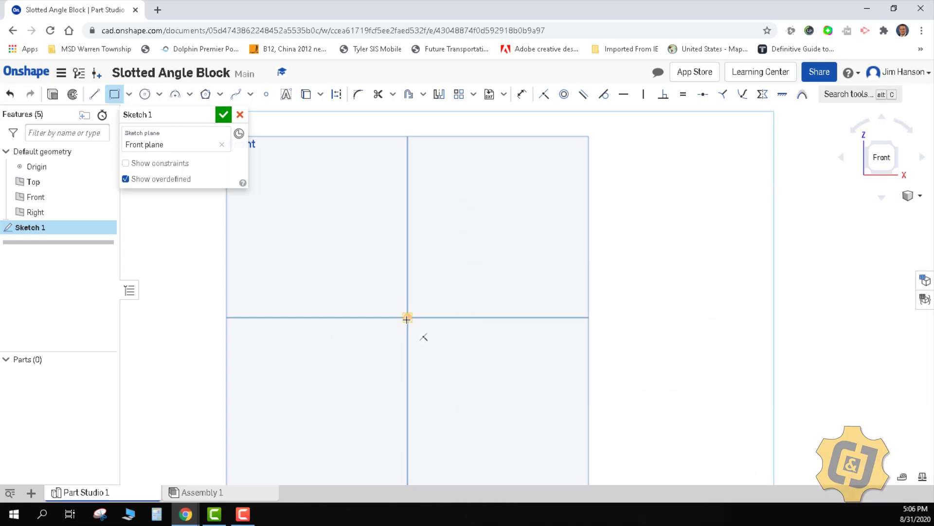
mouse_move(407, 319)
mouse_down()
mouse_move(525, 317)
mouse_move(662, 205)
mouse_up()
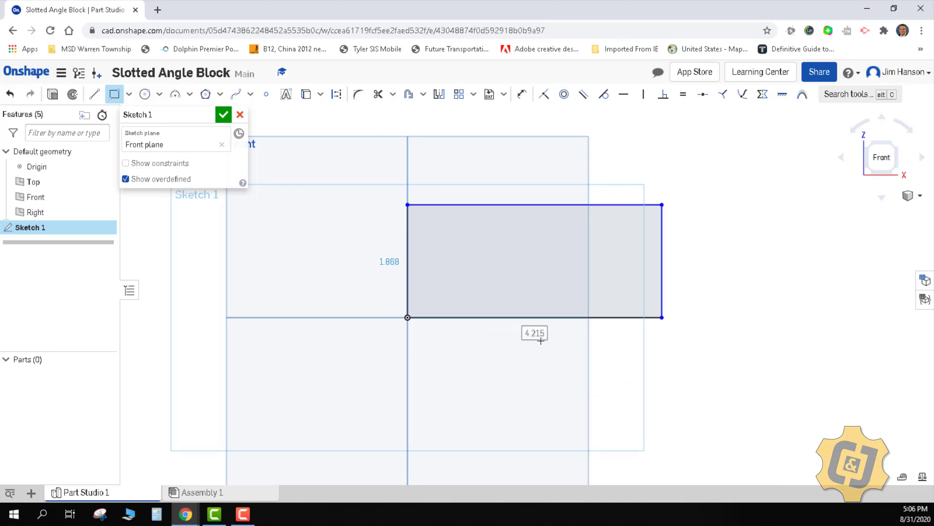
double_click(534, 333)
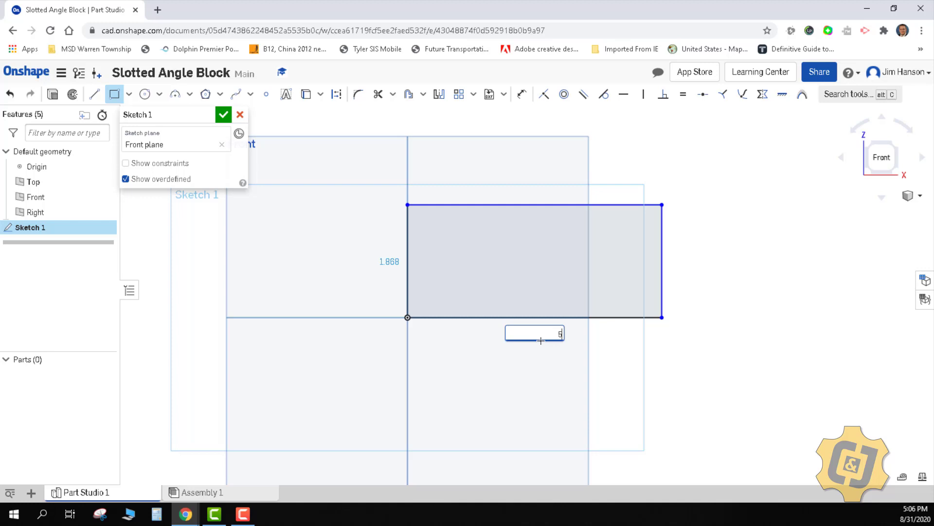
text(5.125)
key(Return)
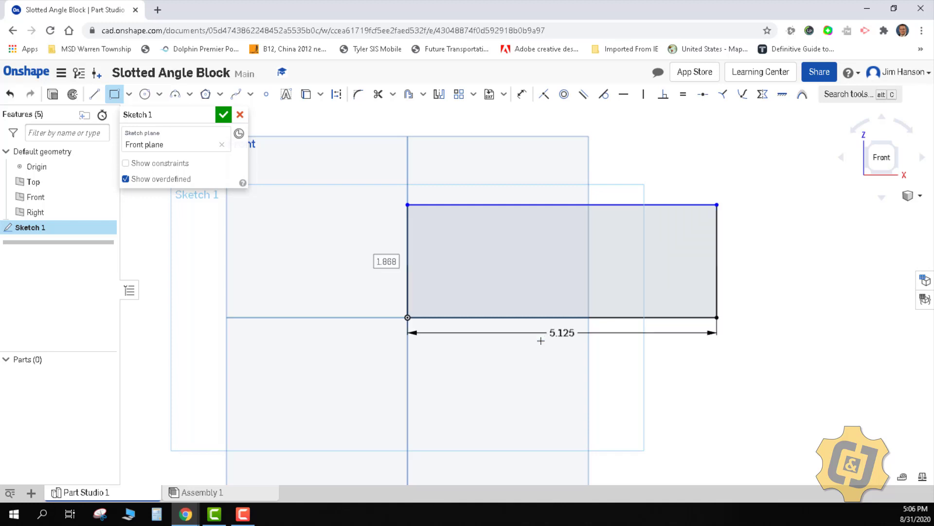
text(1)
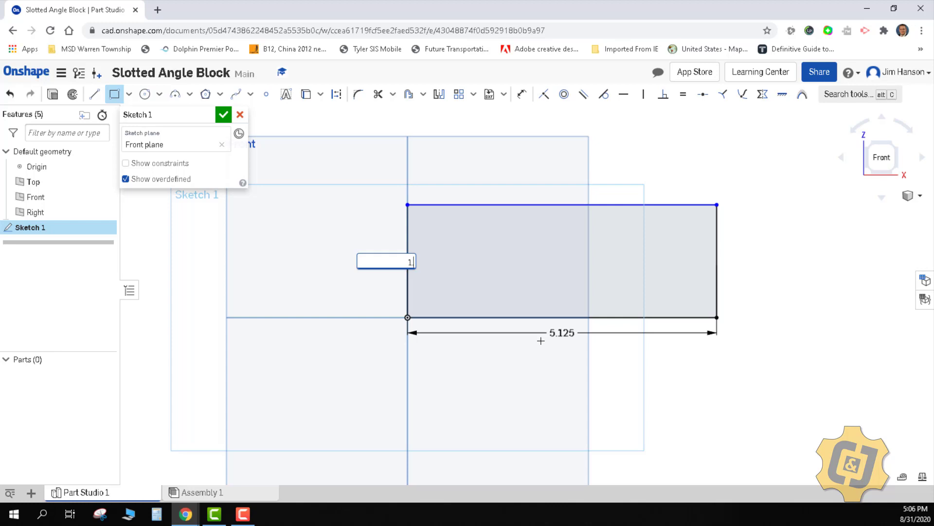
text(.75)
key(Return)
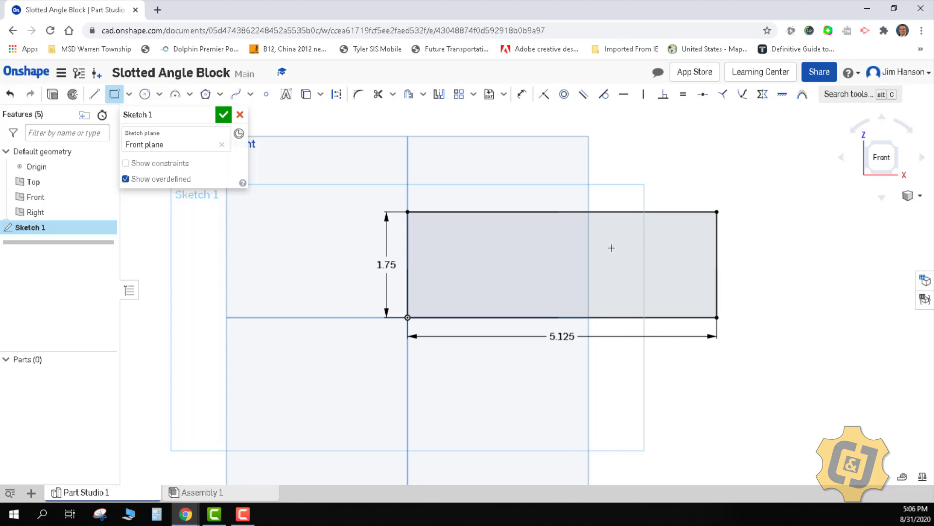
click(223, 116)
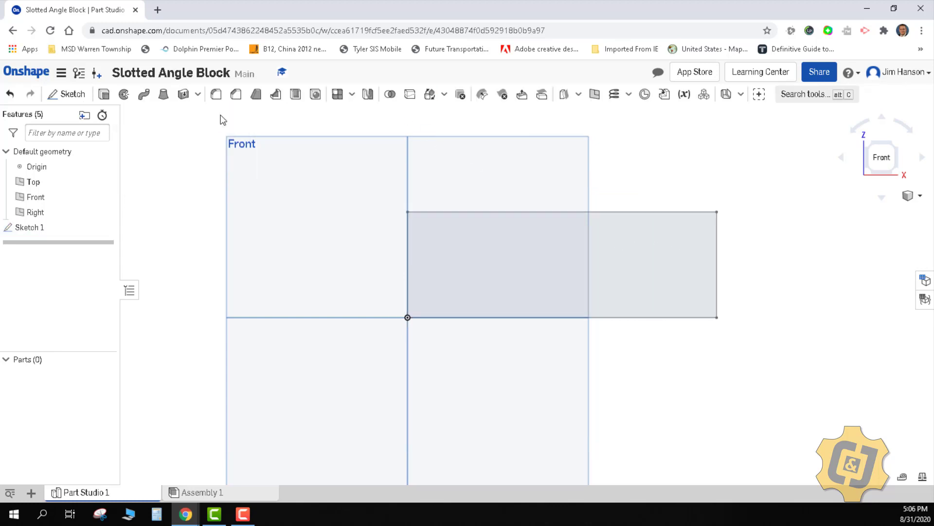
Step: Switch to isometric view and hide the origin plus the Top, Front and Right planes
click(910, 196)
click(892, 214)
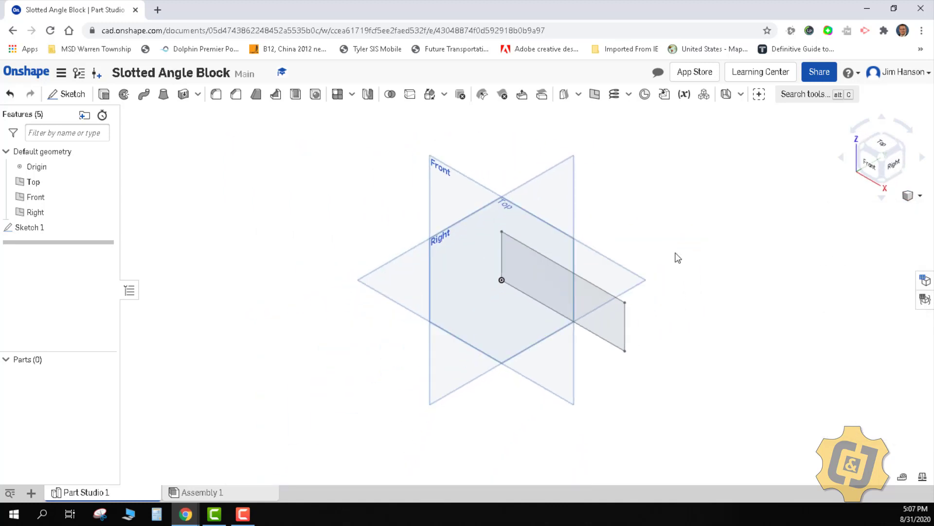
click(106, 167)
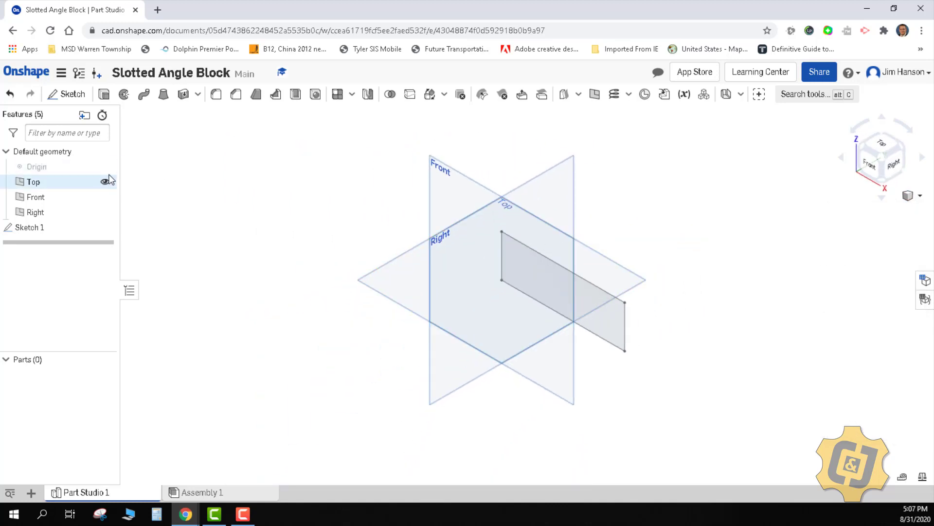
click(104, 182)
click(104, 196)
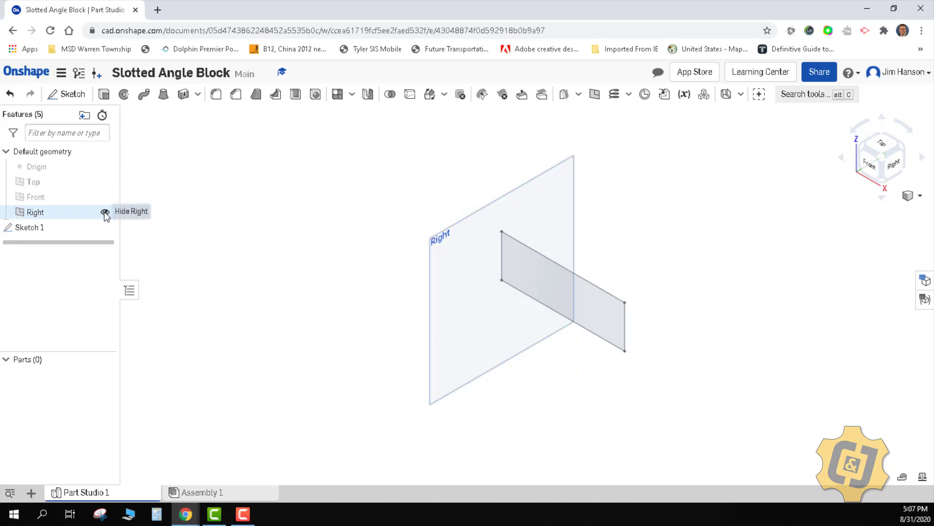
click(104, 212)
Step: Extrude the rectangle 2.75 in into a solid block
scroll(563, 271, up, 4)
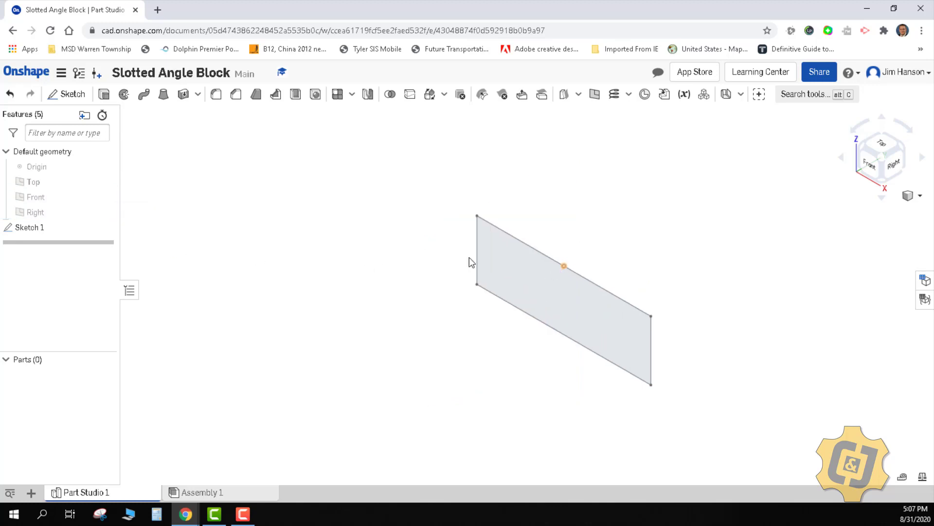
click(103, 94)
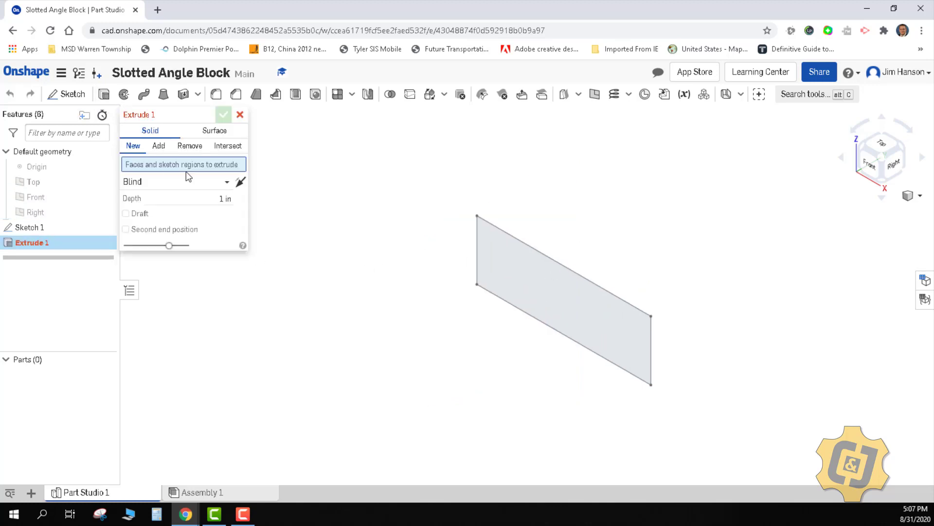
click(517, 279)
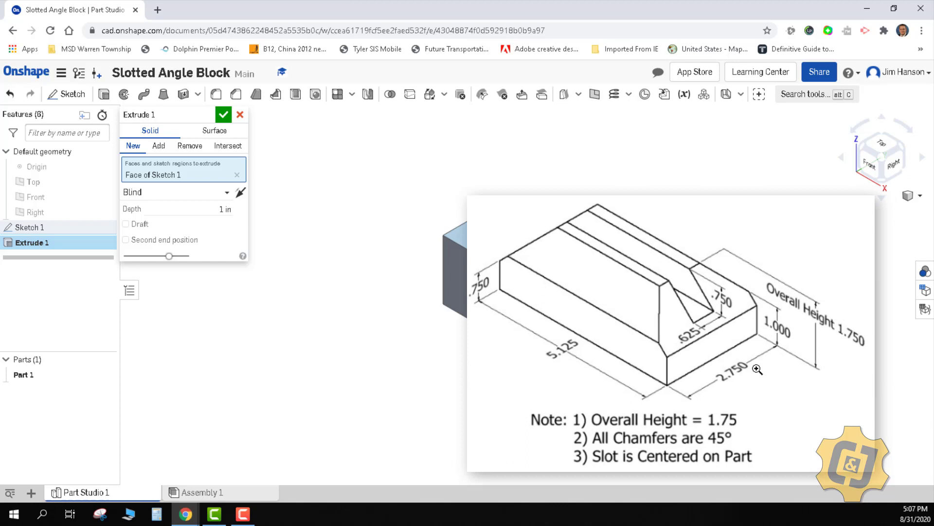
click(229, 210)
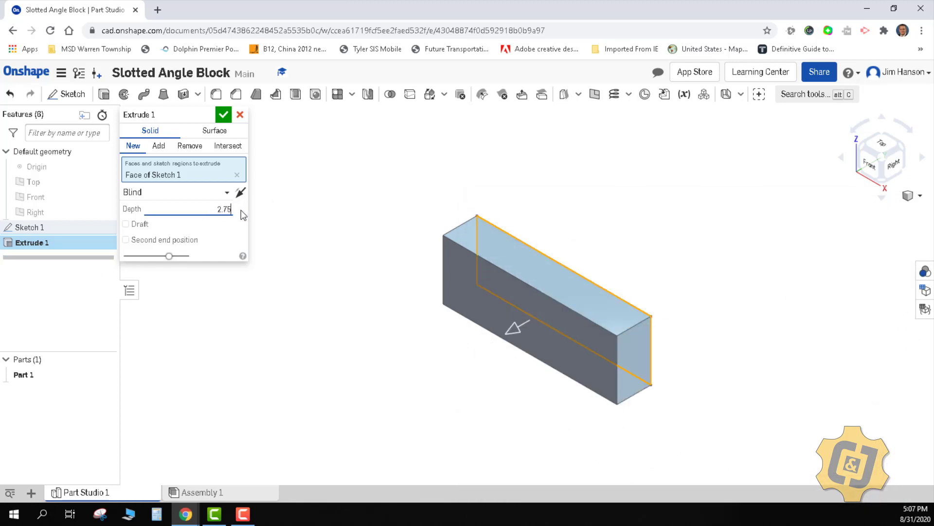
key(Return)
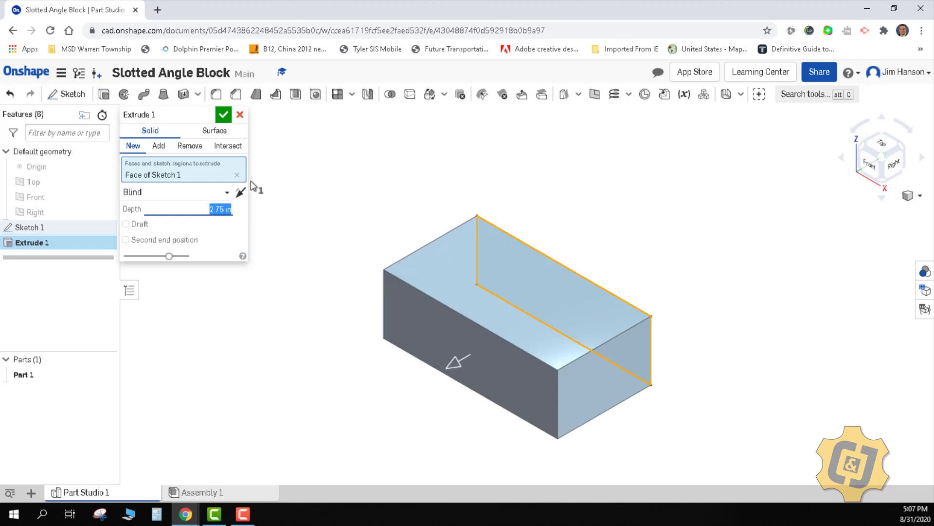
click(225, 116)
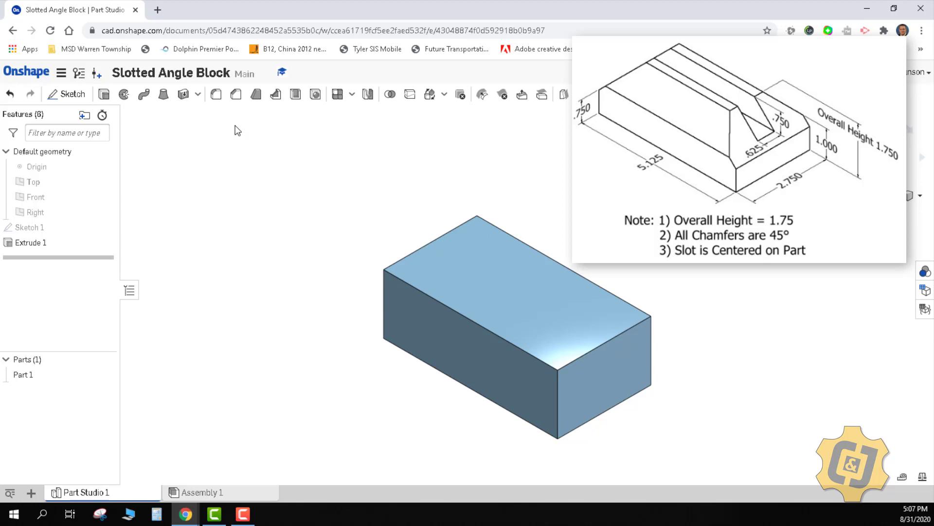
Step: Start a sketch on the block's end face and draw a rectangle down from its top edge
click(70, 96)
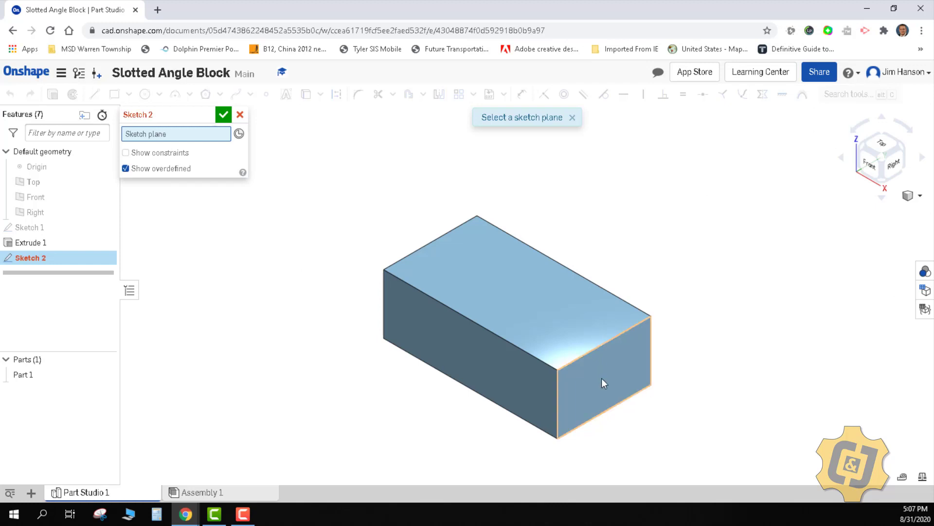
click(601, 378)
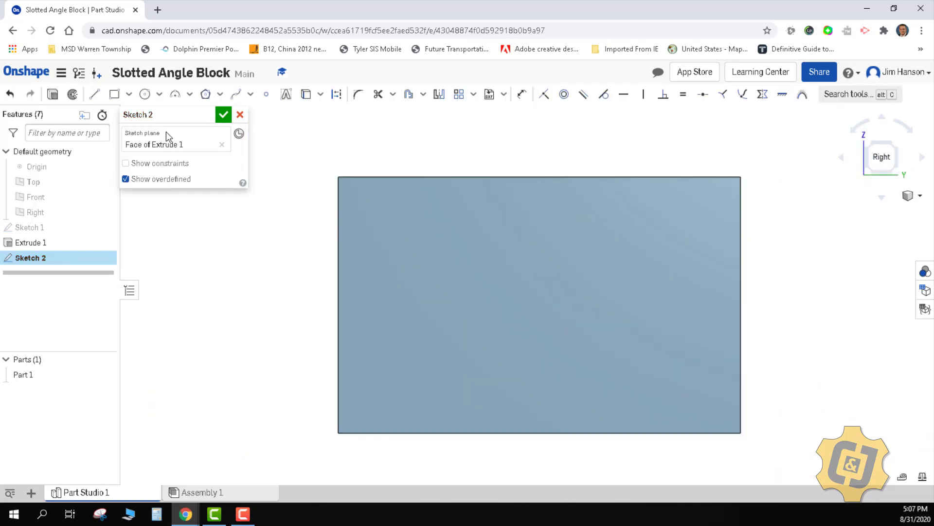
click(117, 97)
click(409, 176)
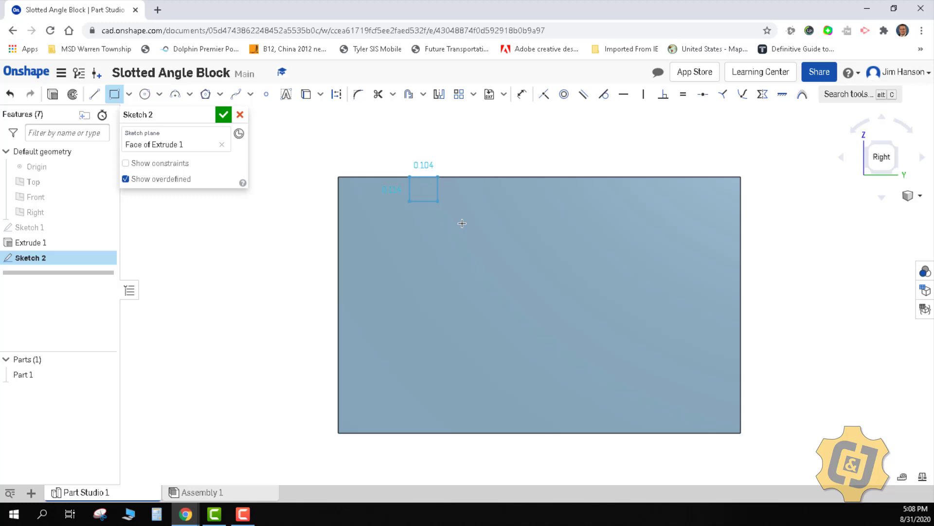
click(510, 315)
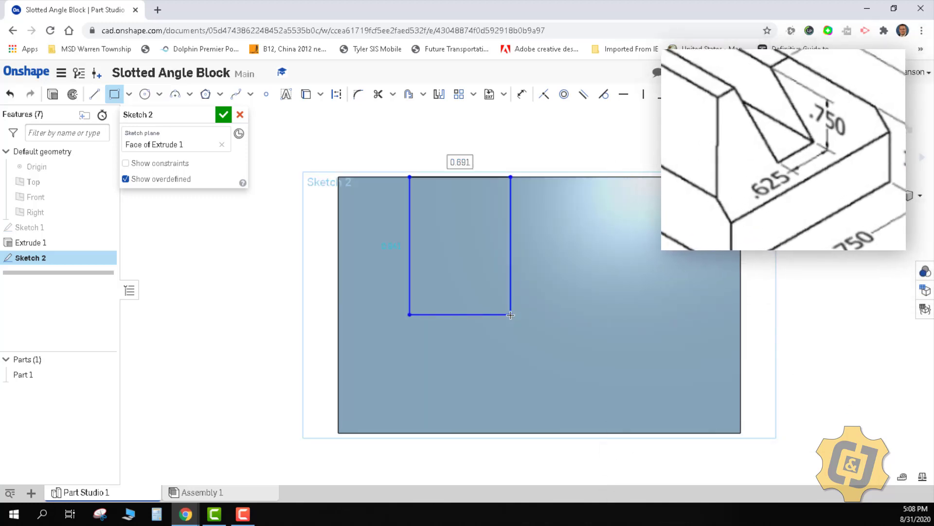
Step: Size the rectangle 0.625 wide by 0.75 tall and slide it right along the edge
text(.625)
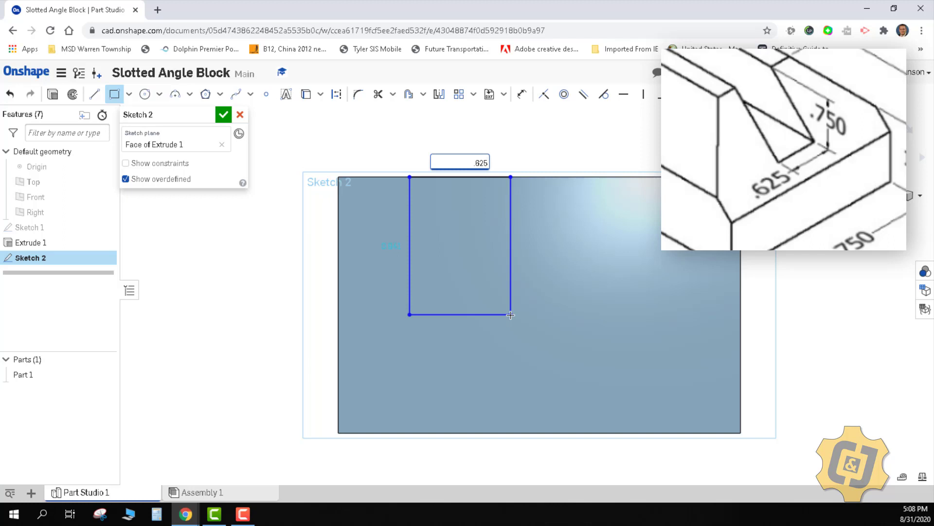
key(Return)
key(Tab)
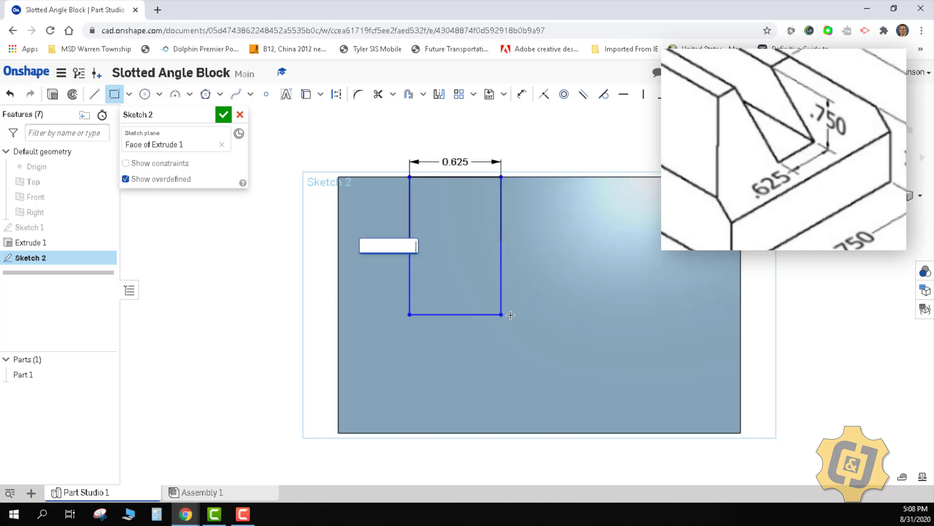
text(.75)
key(Return)
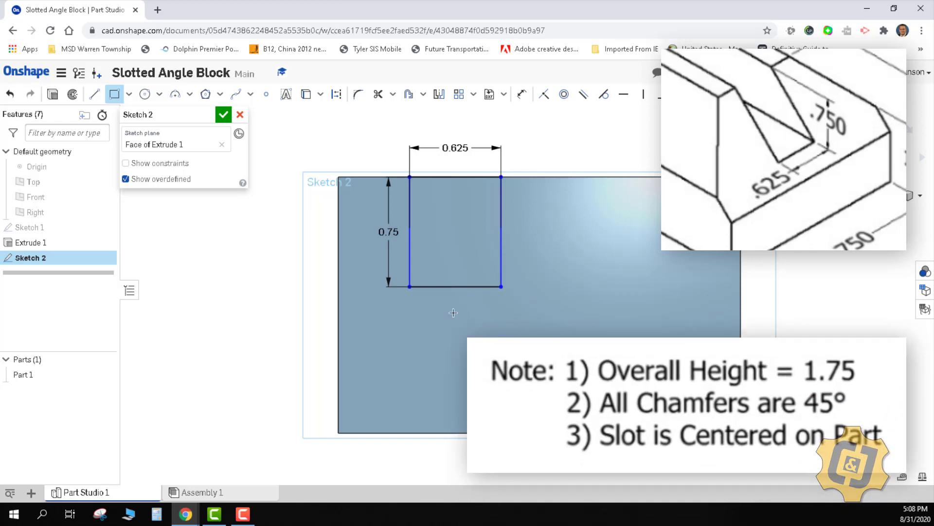
key(Escape)
mouse_move(409, 288)
mouse_down()
mouse_move(556, 289)
mouse_move(428, 288)
mouse_up()
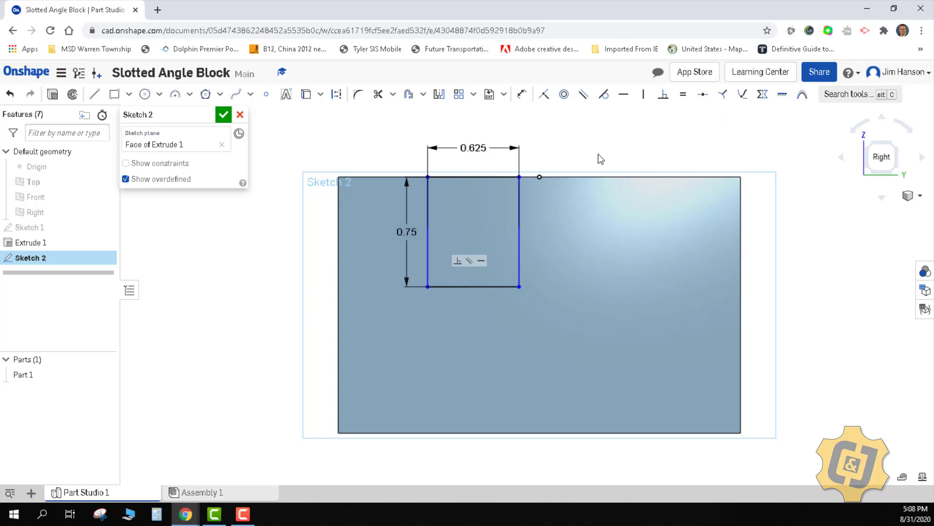
click(642, 98)
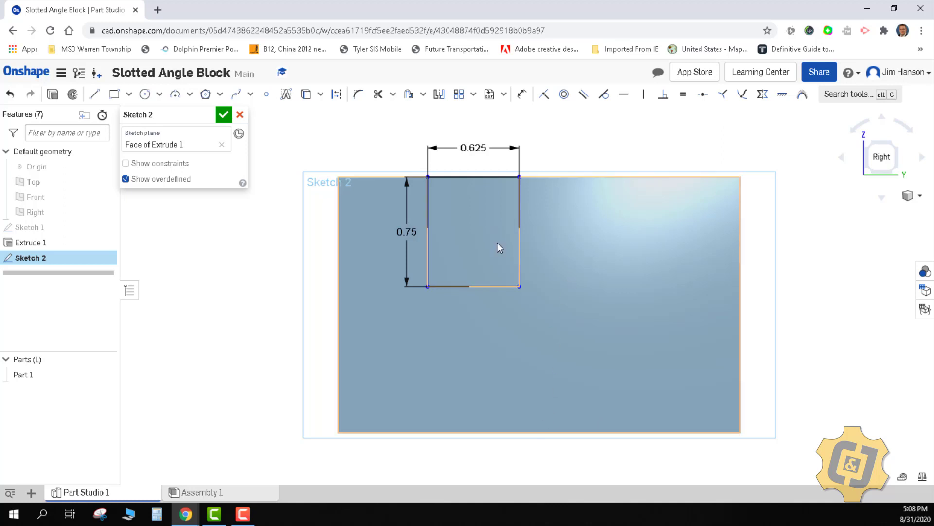
click(266, 94)
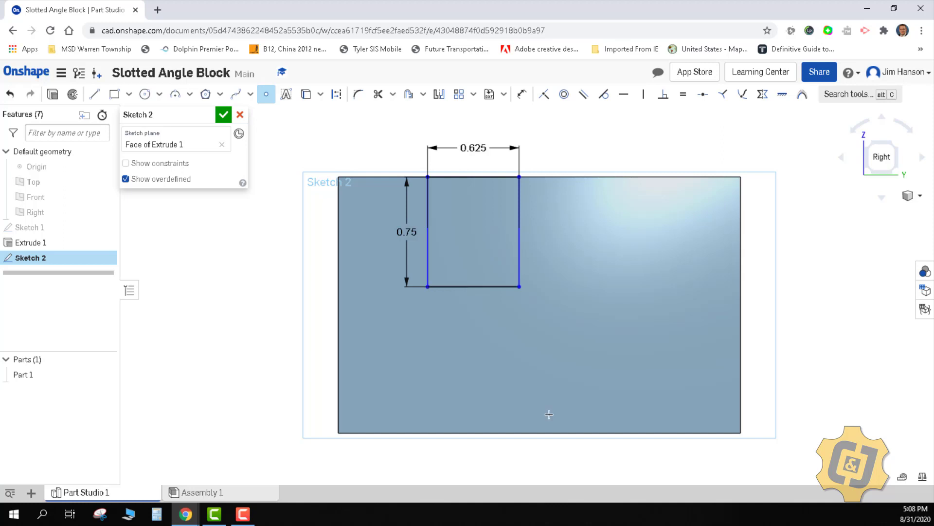
click(539, 433)
key(Escape)
click(643, 97)
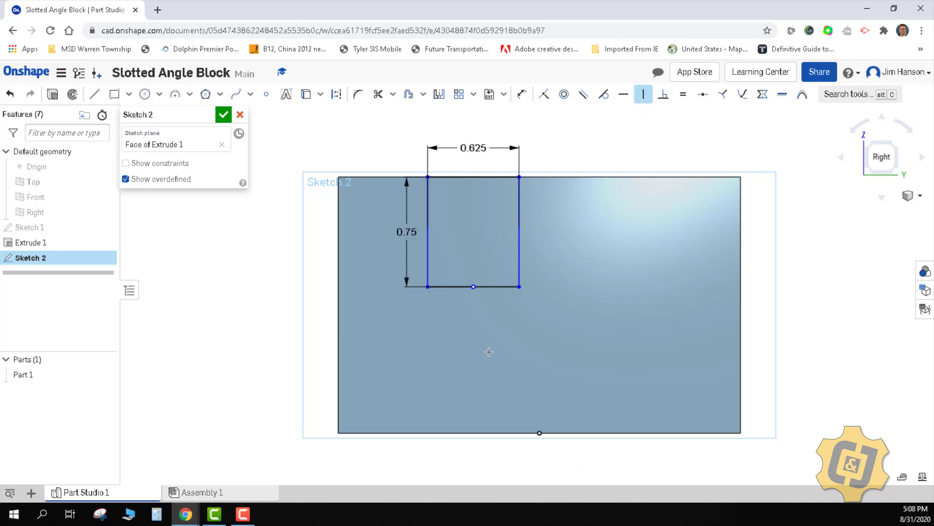
click(473, 291)
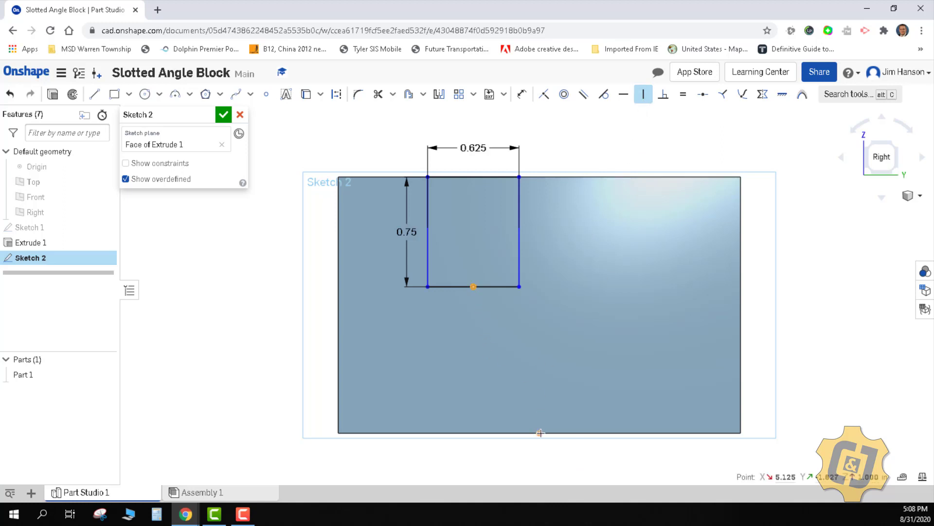
click(540, 433)
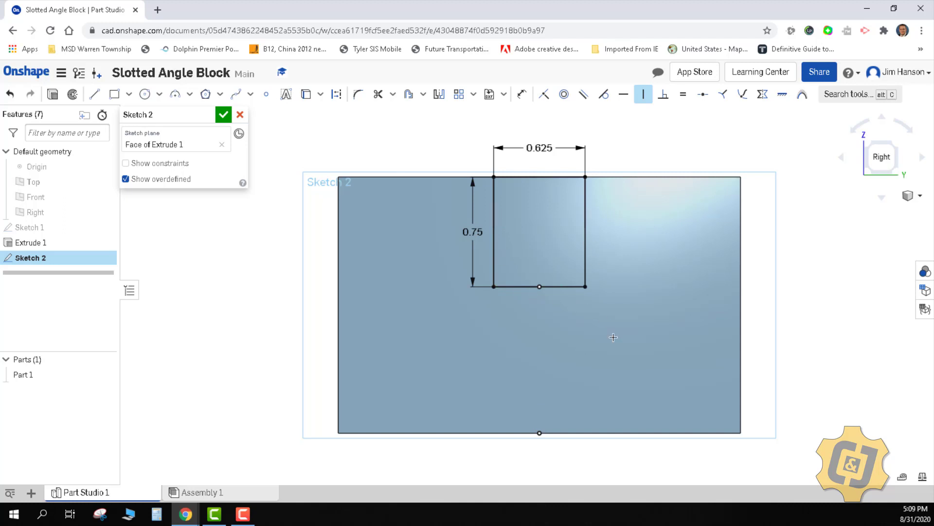
click(10, 94)
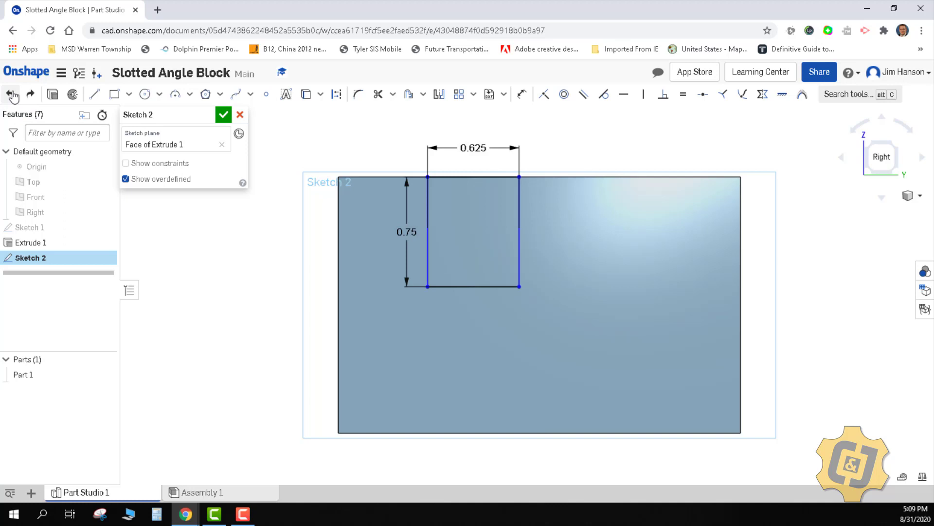
Step: Draw a line from the slot's bottom midpoint to the block's bottom edge
click(94, 94)
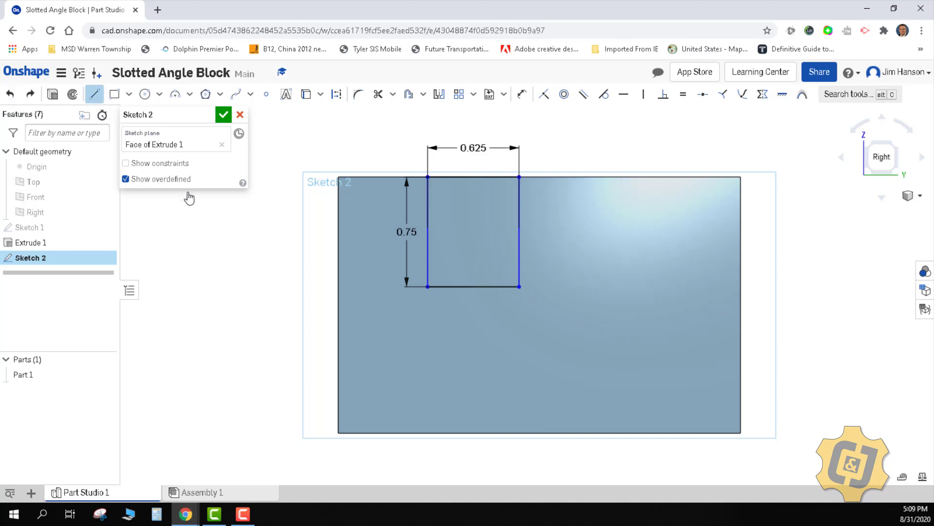
click(475, 287)
click(540, 432)
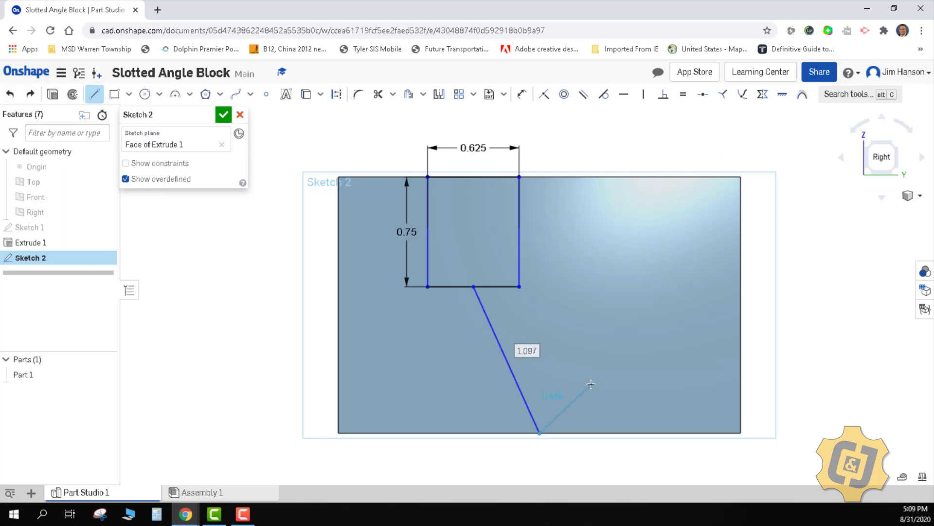
right_click(599, 364)
click(628, 203)
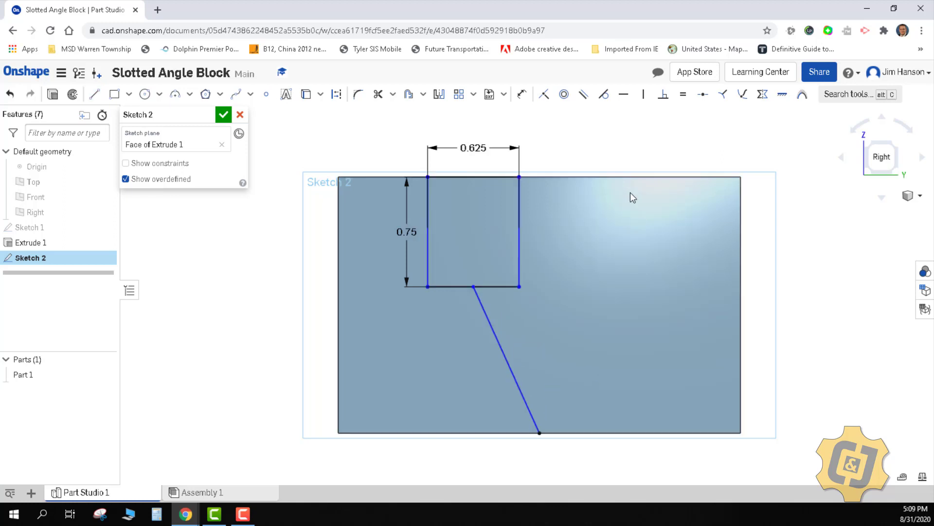
Step: Constrain that line vertical and convert it to construction geometry
click(643, 94)
click(511, 360)
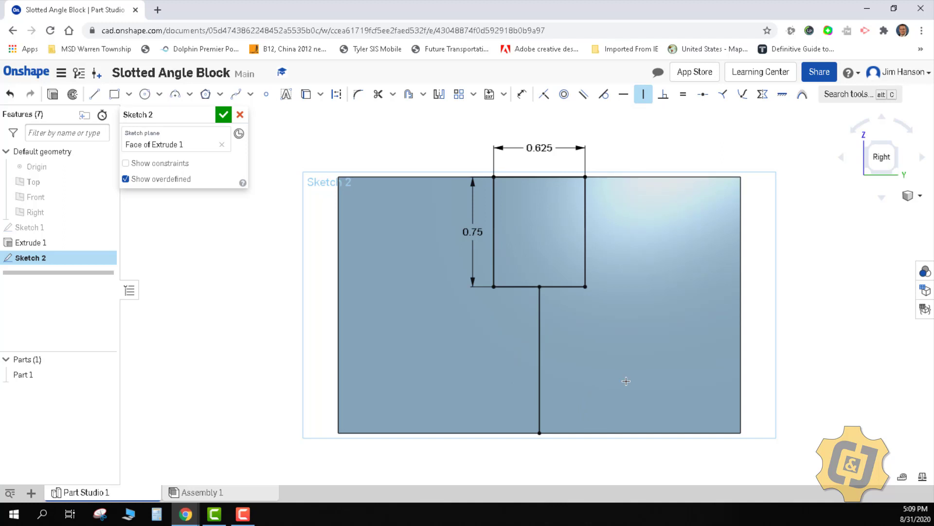
key(Escape)
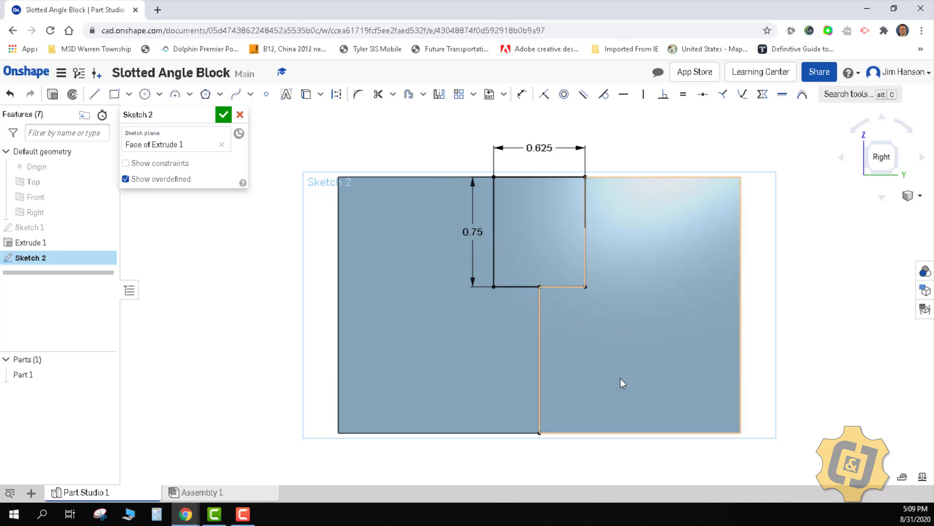
right_click(543, 334)
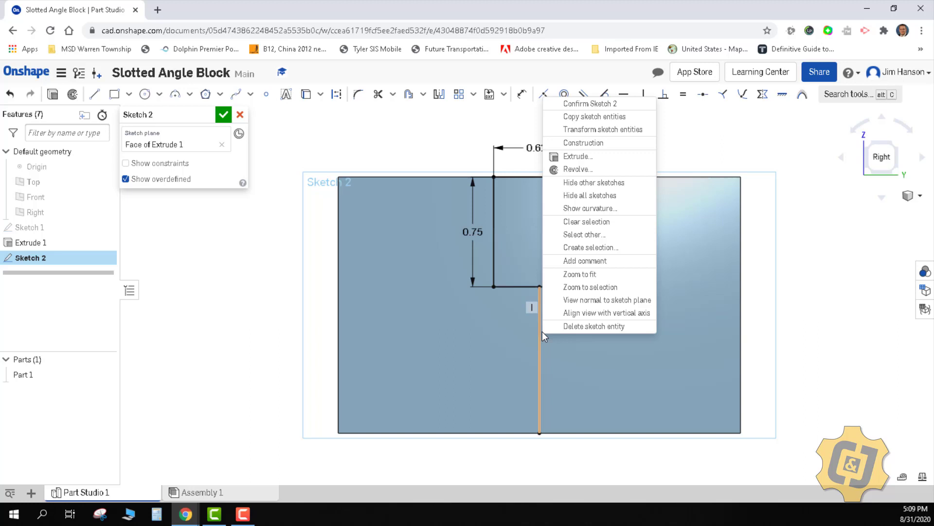
click(584, 142)
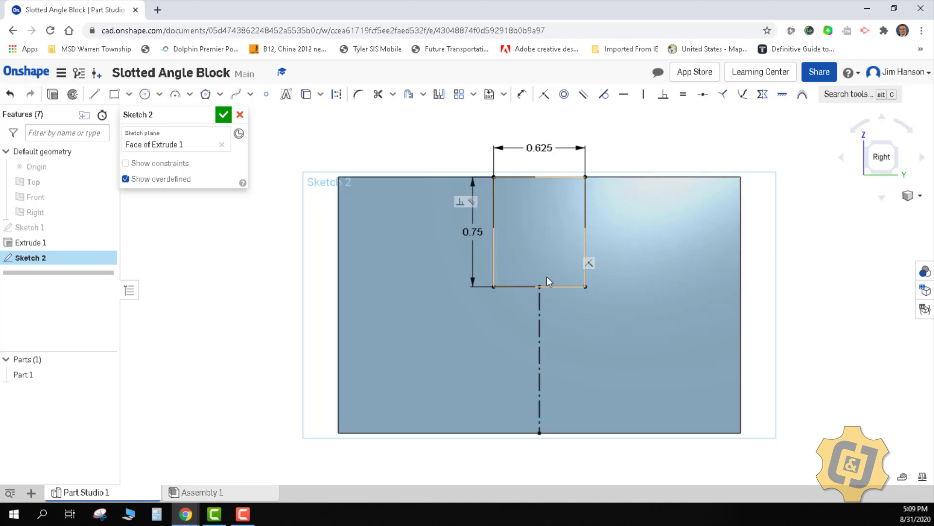
Step: Accept the slot sketch and cut it with a Remove, Through all extrude
click(223, 116)
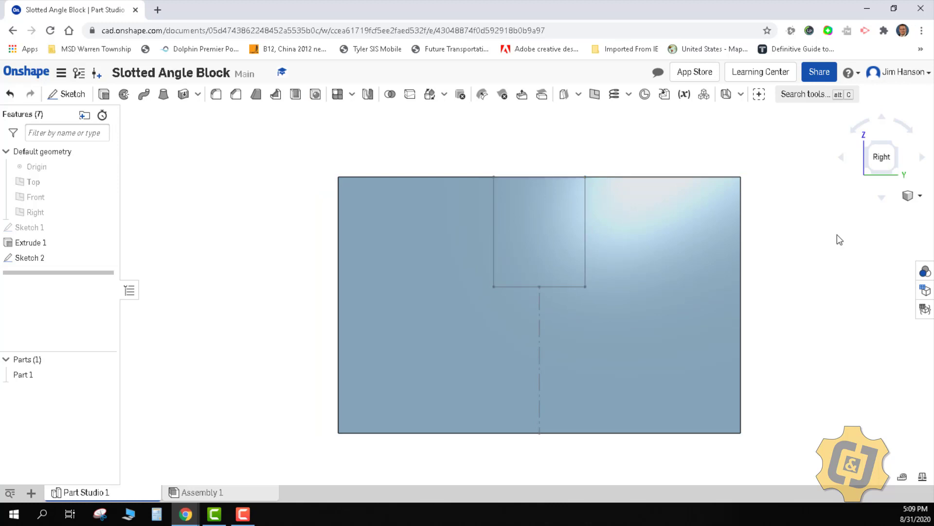
click(909, 196)
click(876, 210)
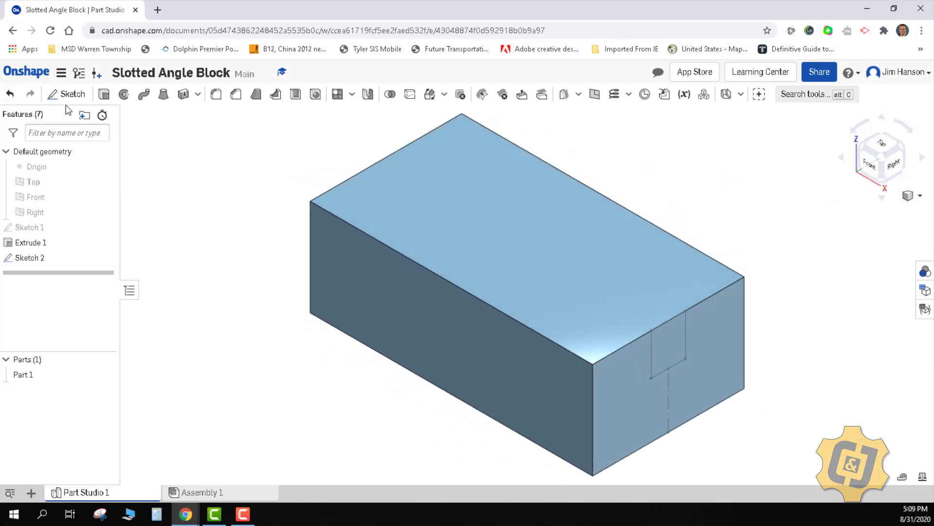
click(104, 94)
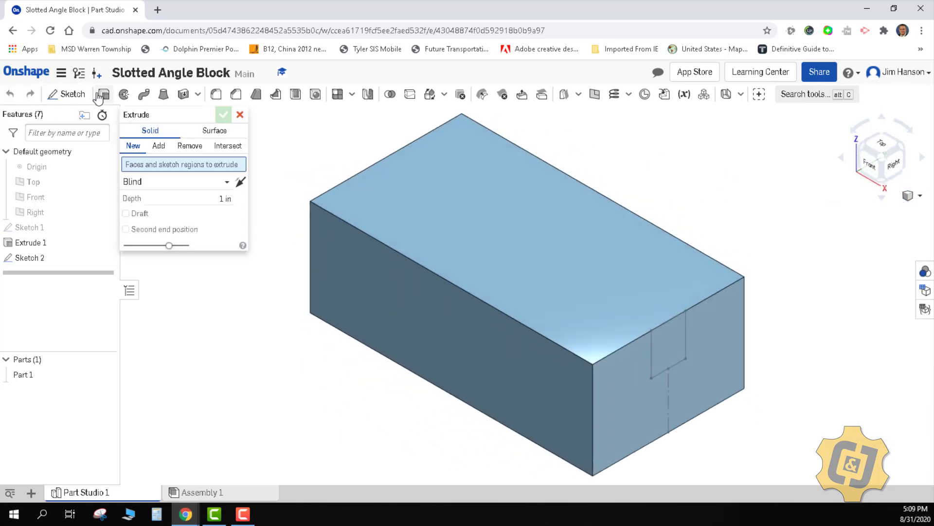
click(680, 347)
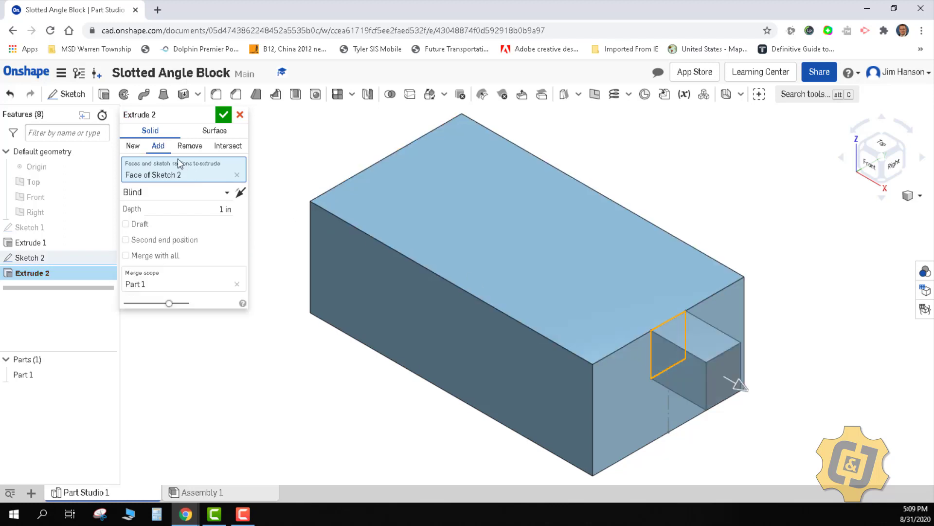
click(190, 146)
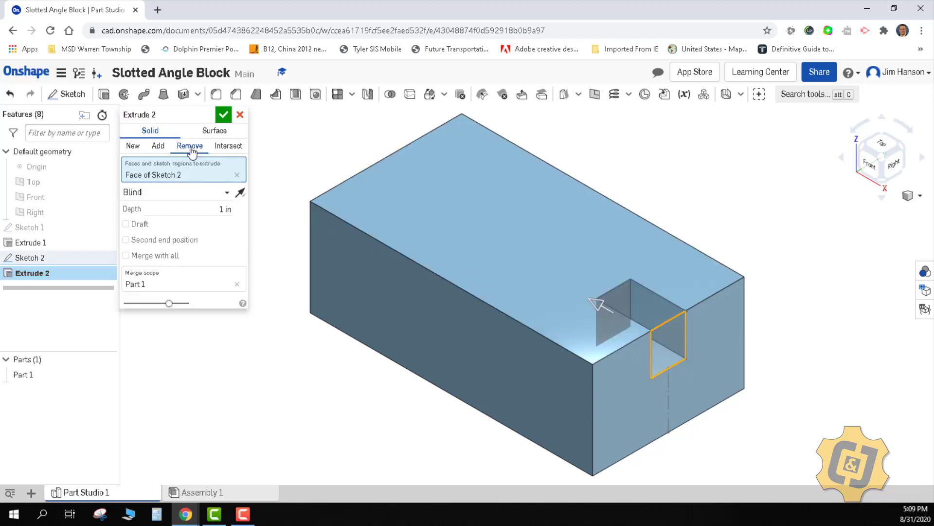
click(154, 193)
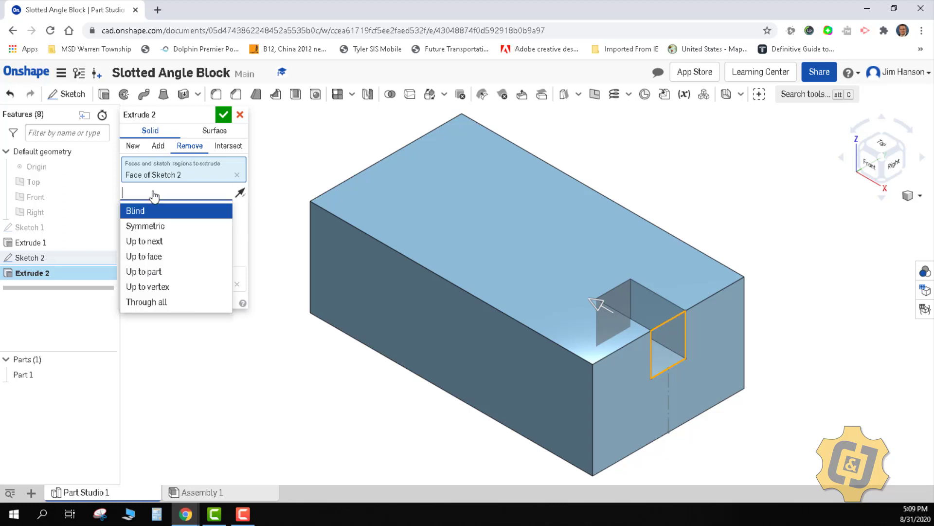
click(157, 304)
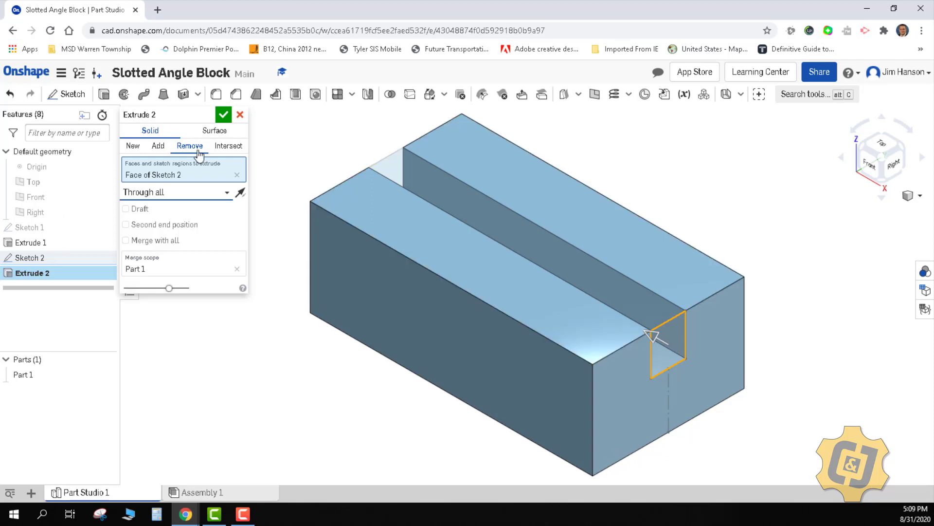
click(223, 115)
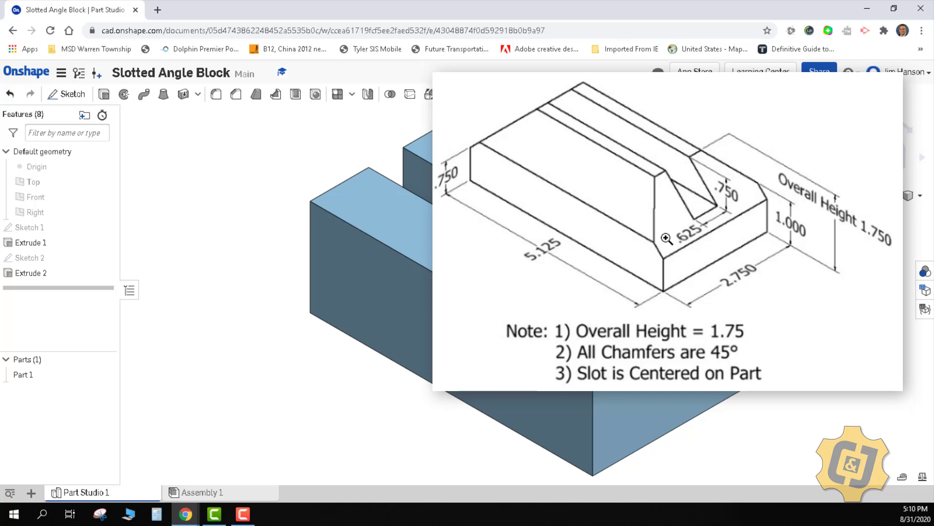
Step: Chamfer both long outer top edges with a 0.75 in equal distance
click(236, 94)
click(421, 196)
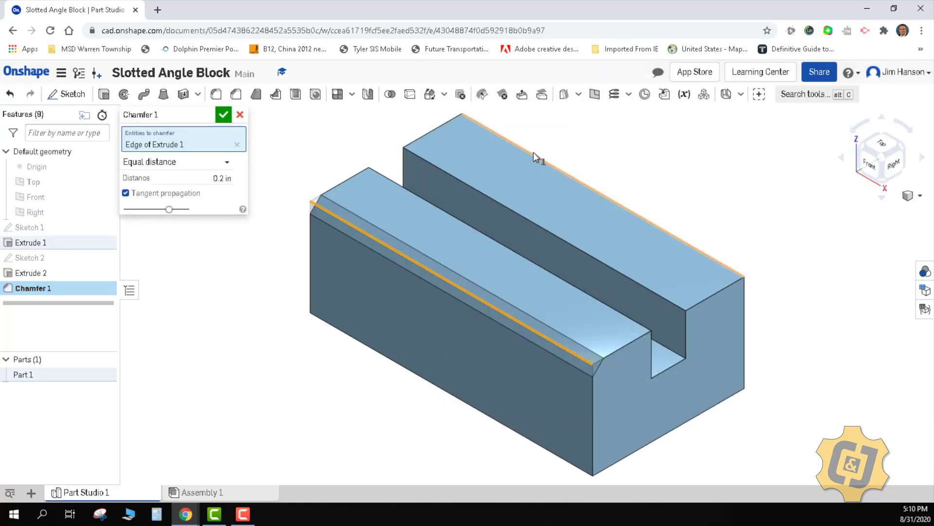
click(533, 153)
click(199, 192)
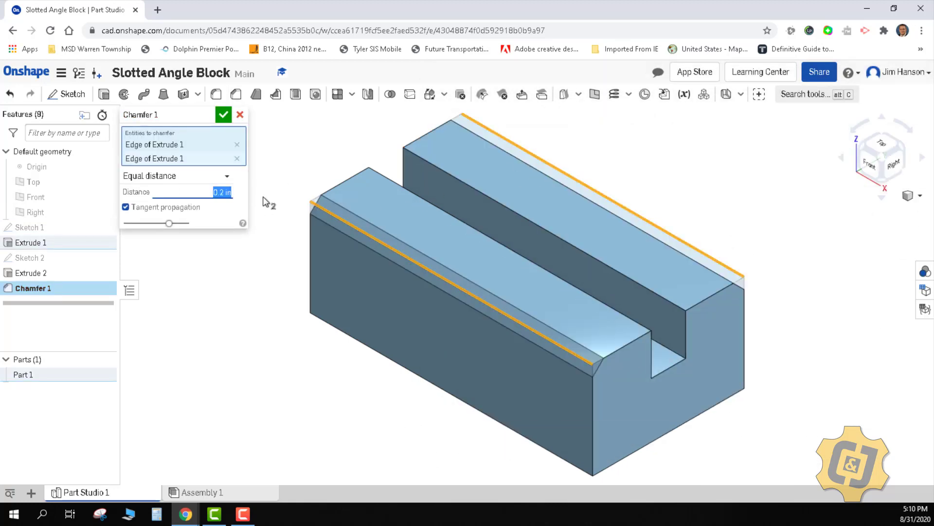
key(BackSpace)
text(.75)
key(Return)
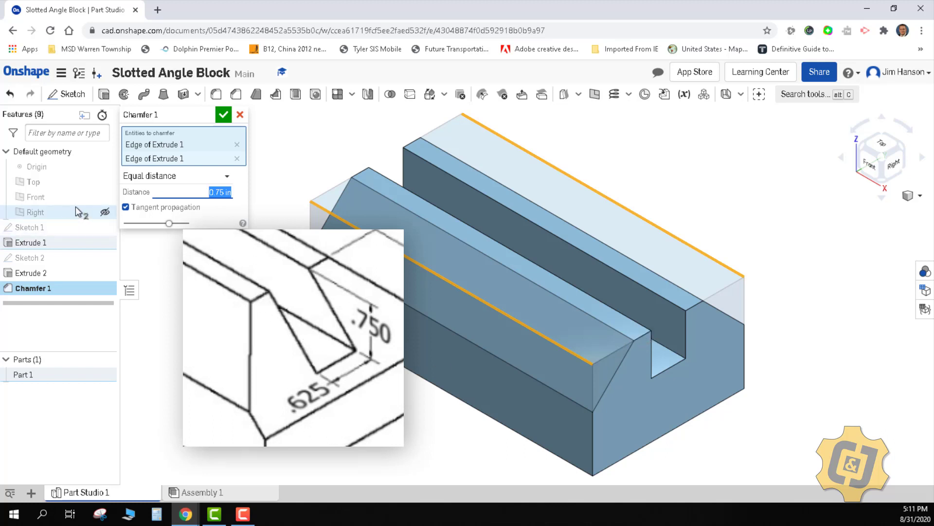
text(1)
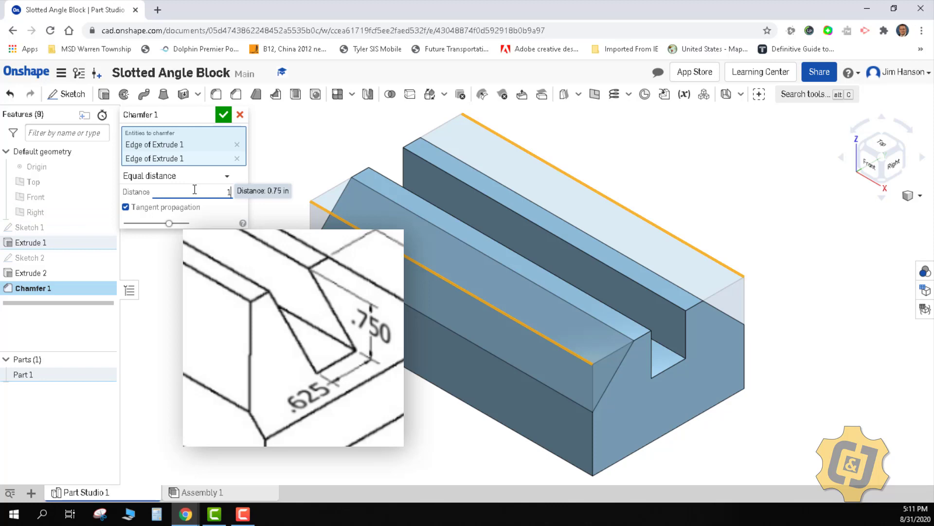
key(Return)
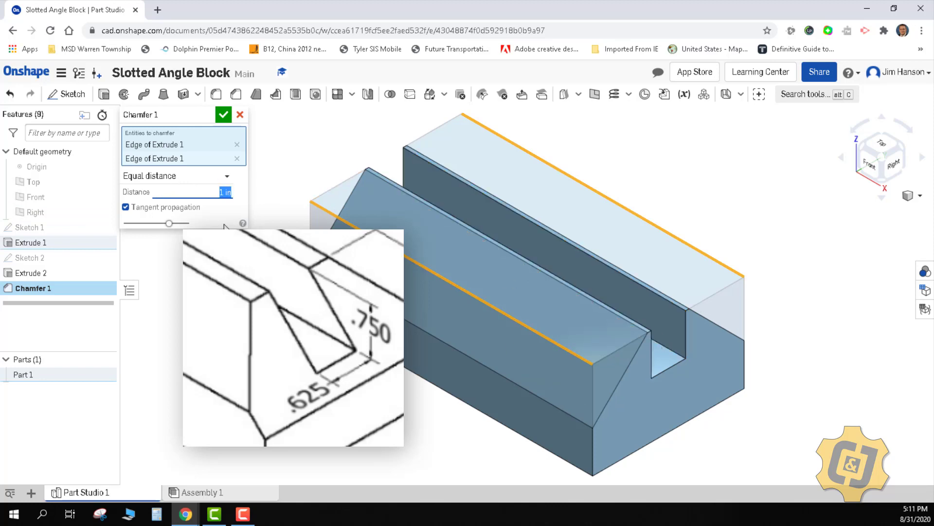
text(.75)
key(Return)
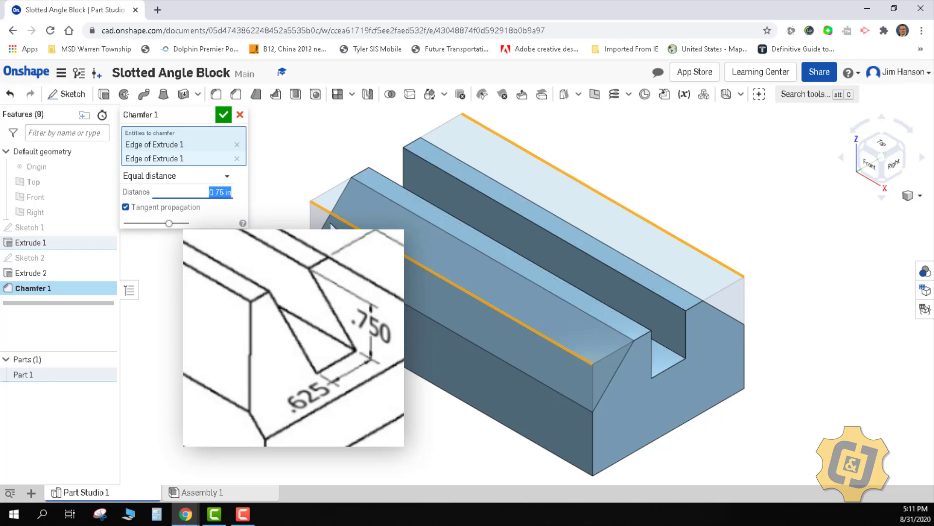
click(223, 115)
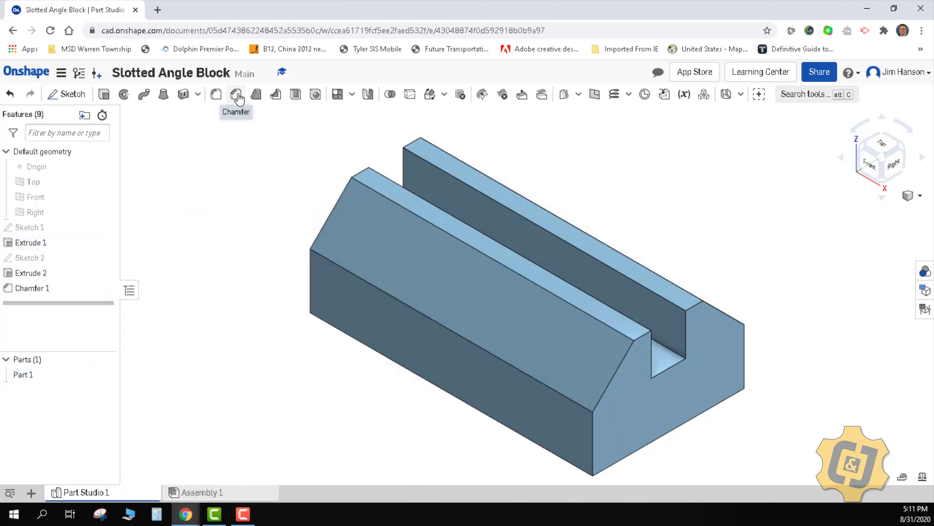
Step: Add a second chamfer of 1 in equal distance on the two short end edges
click(239, 103)
click(361, 174)
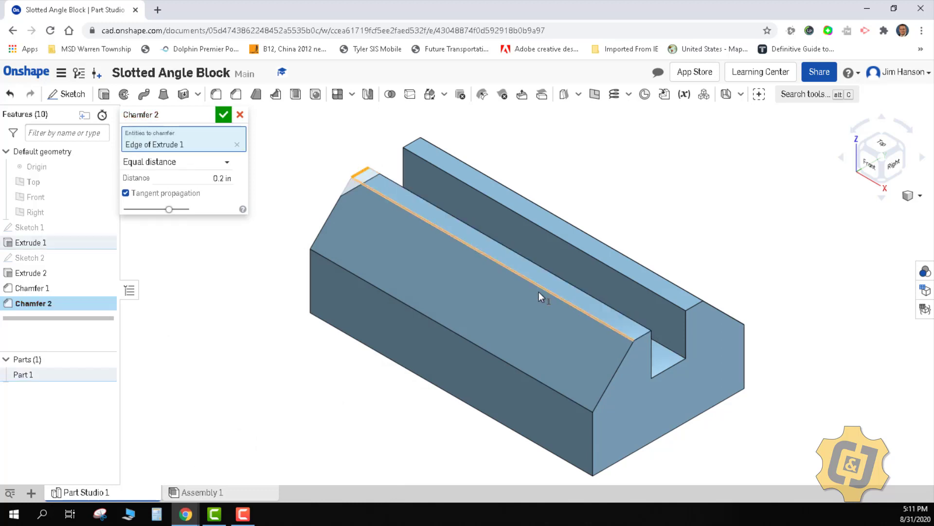
click(642, 333)
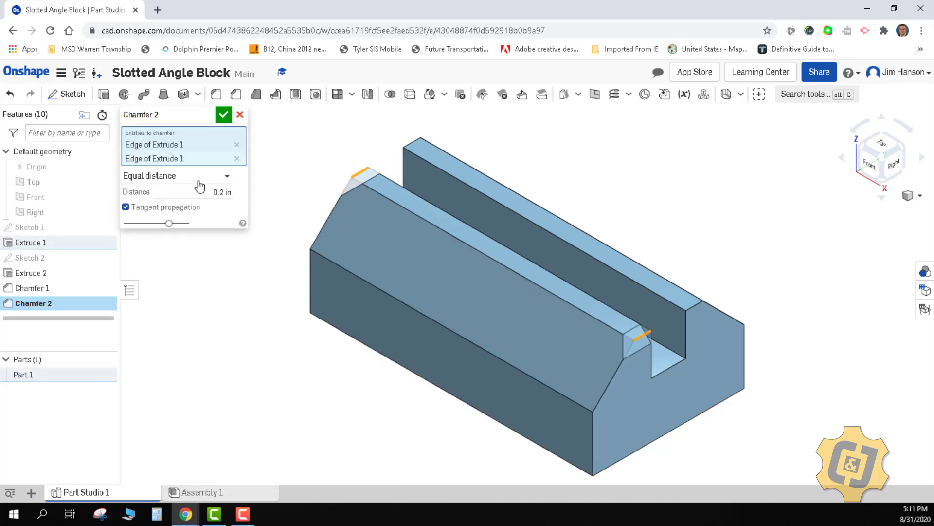
click(214, 191)
text(1)
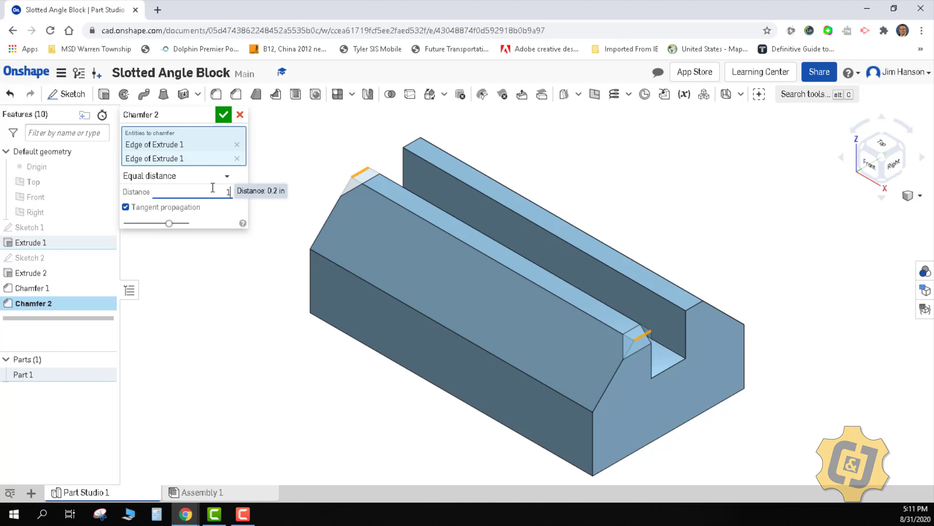
key(Return)
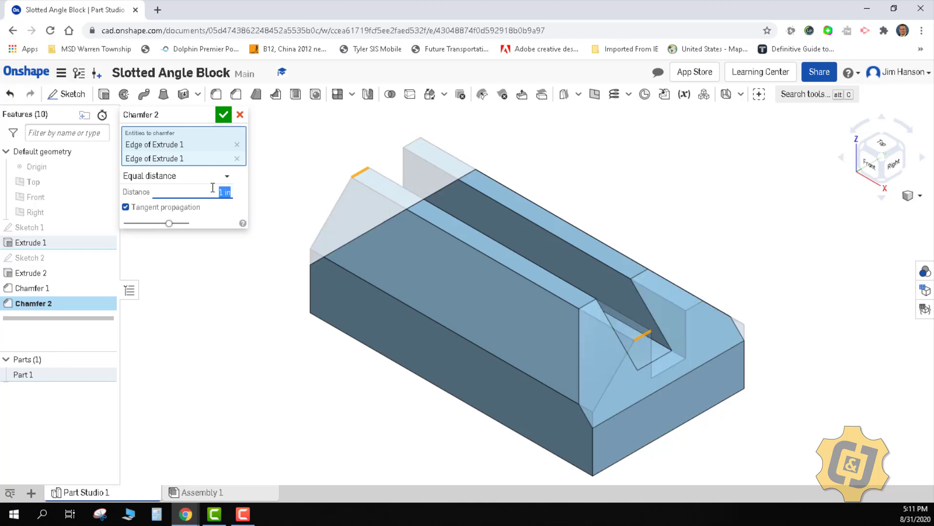
click(223, 114)
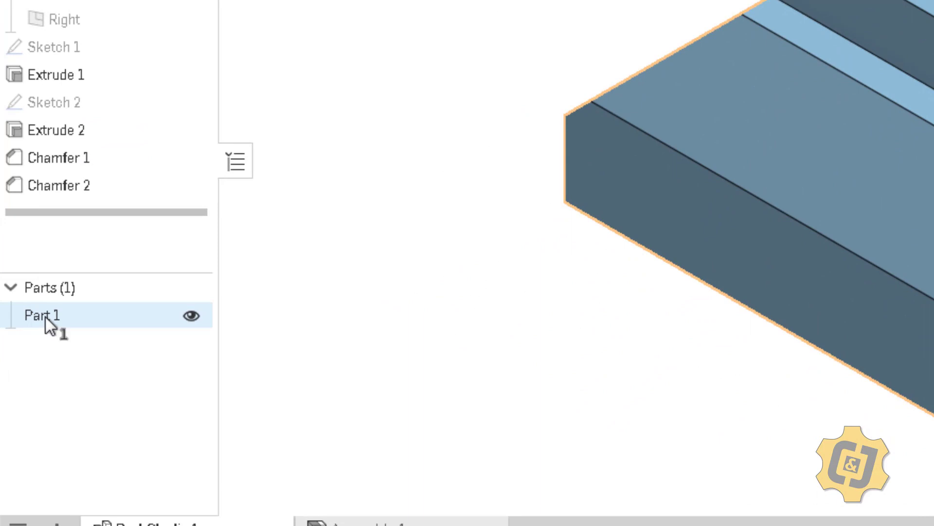
Step: Assign the plain Steel material to Part 1 by searching the Material Library
click(24, 375)
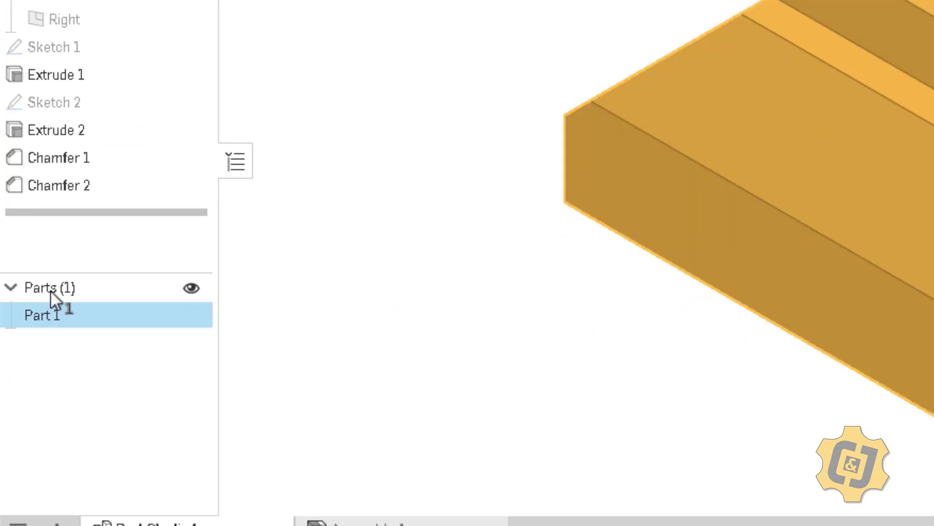
right_click(54, 318)
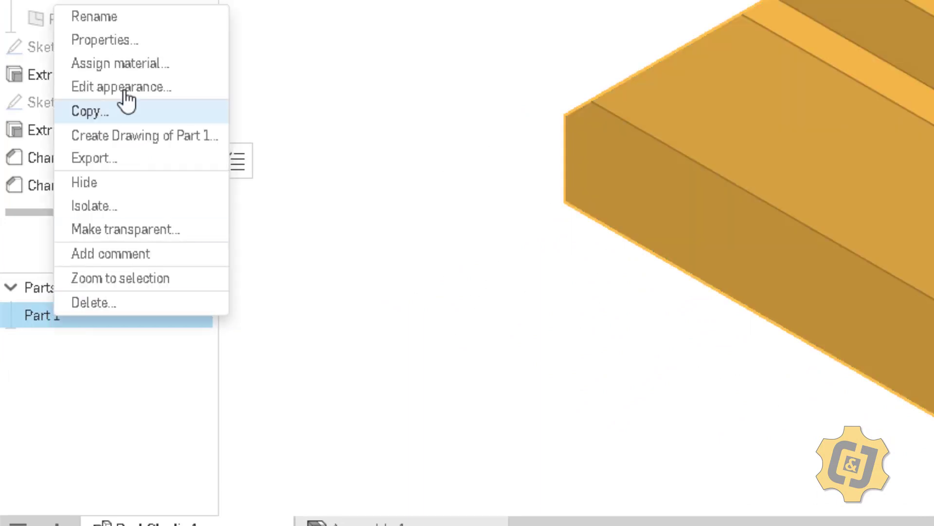
click(128, 66)
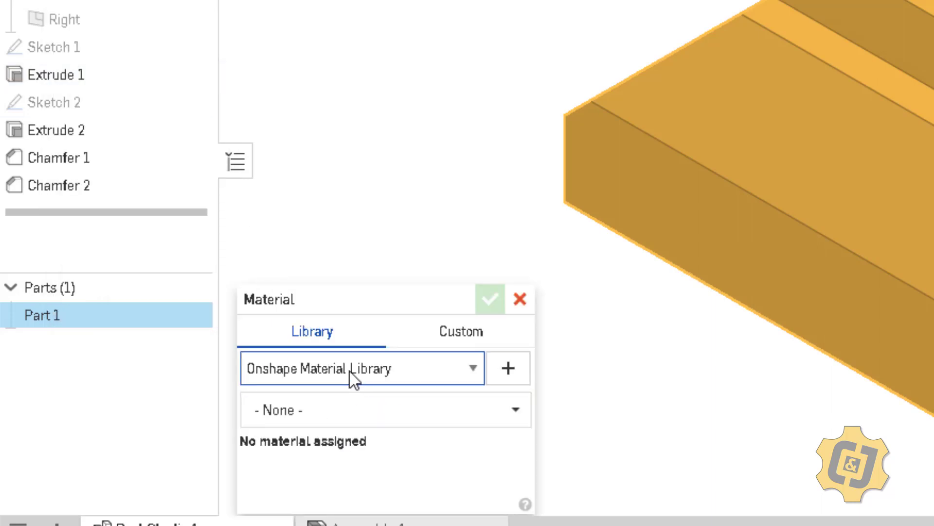
click(351, 420)
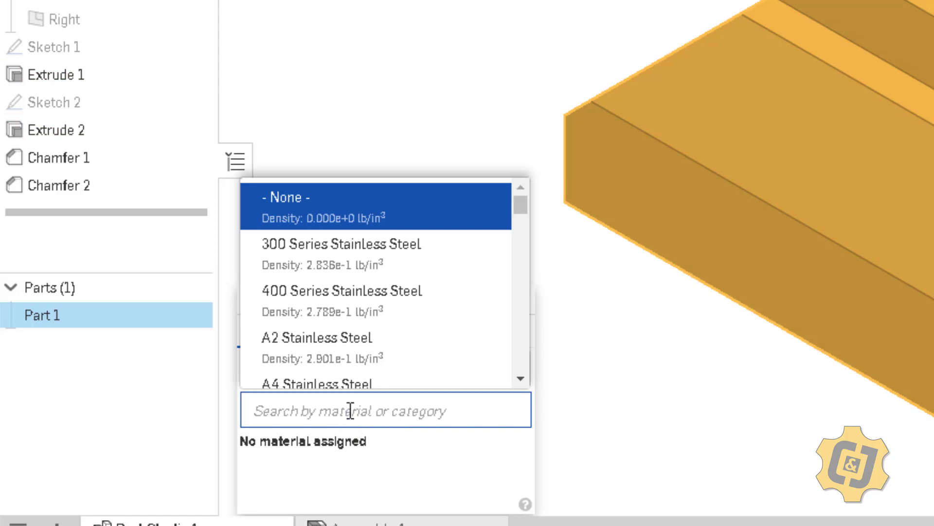
text(mild)
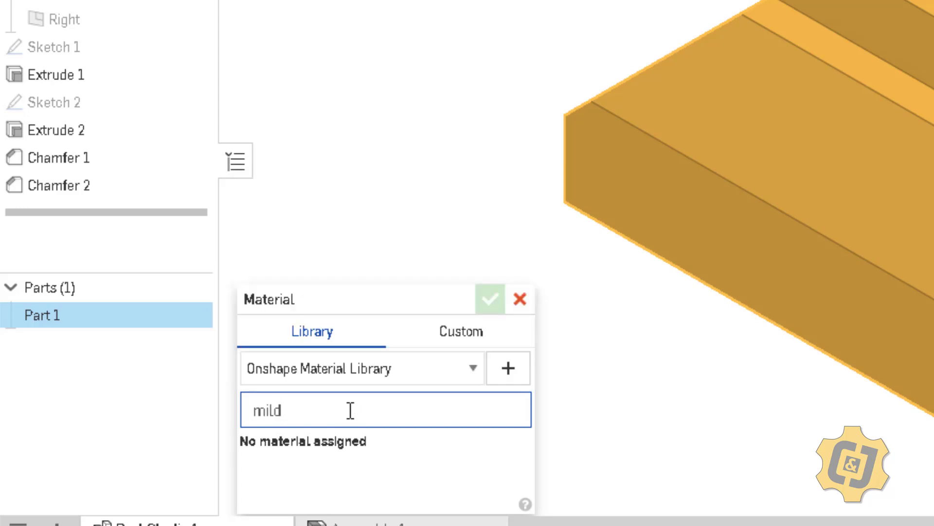
drag(351, 411, 246, 423)
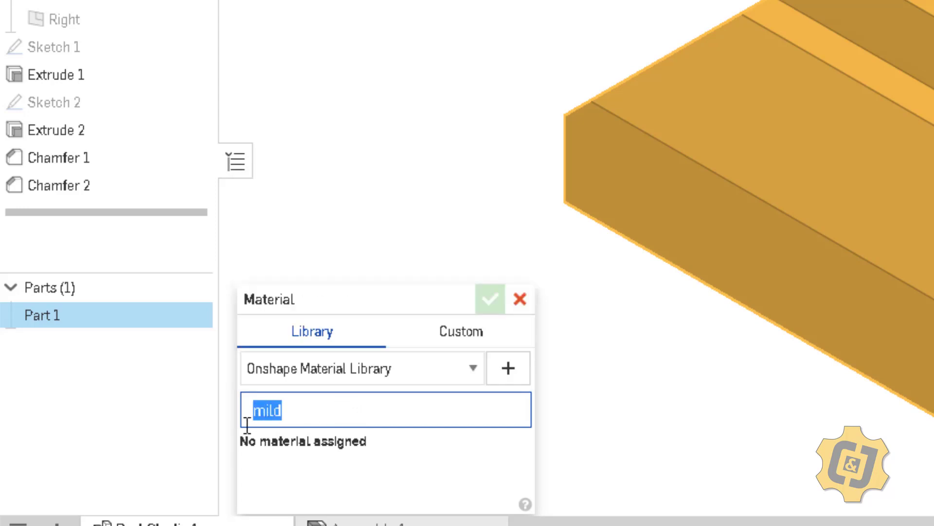
text(eel)
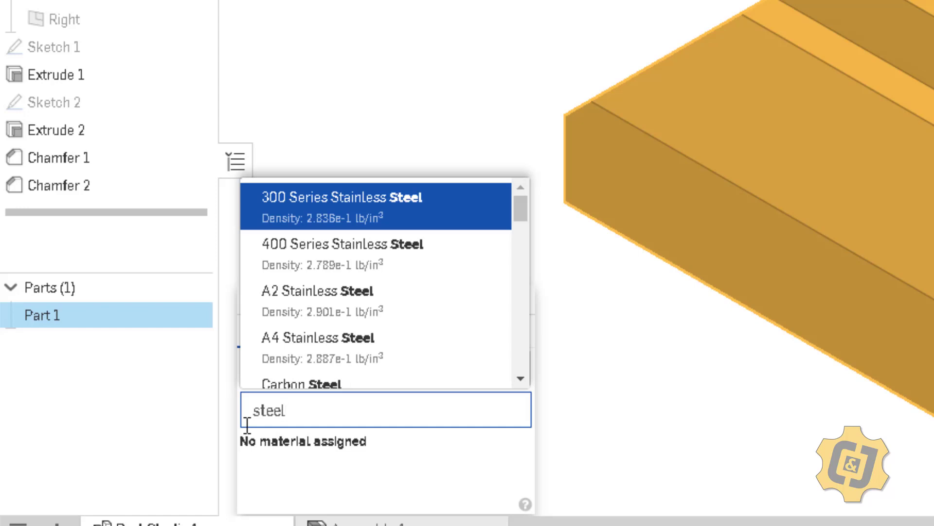
scroll(343, 304, down, 6)
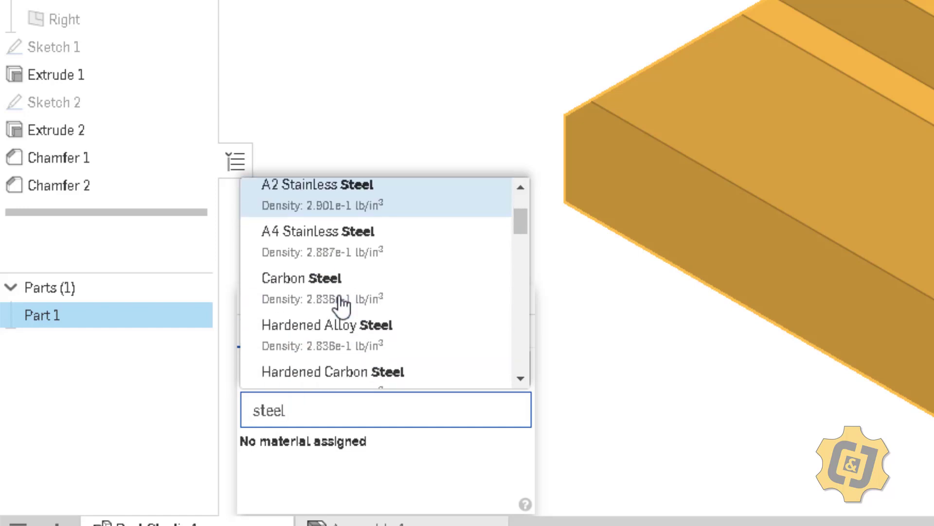
scroll(341, 305, down, 8)
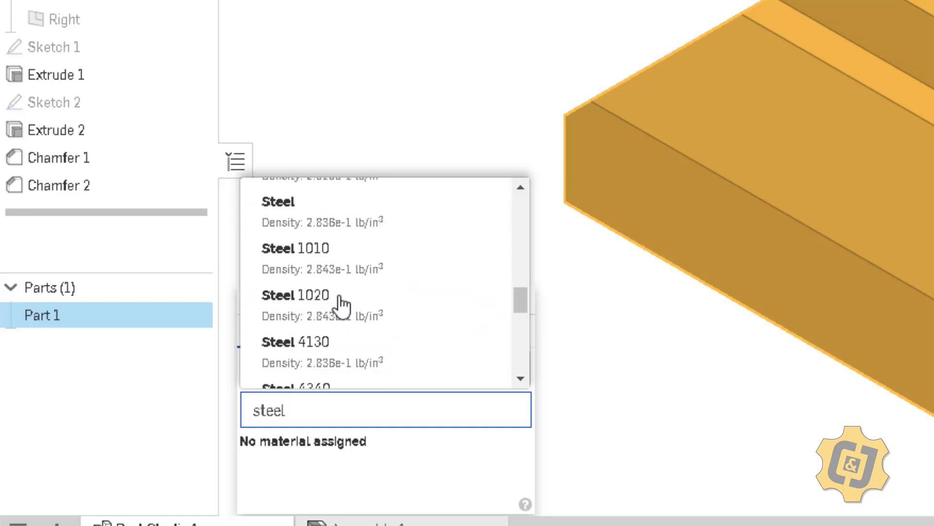
click(376, 229)
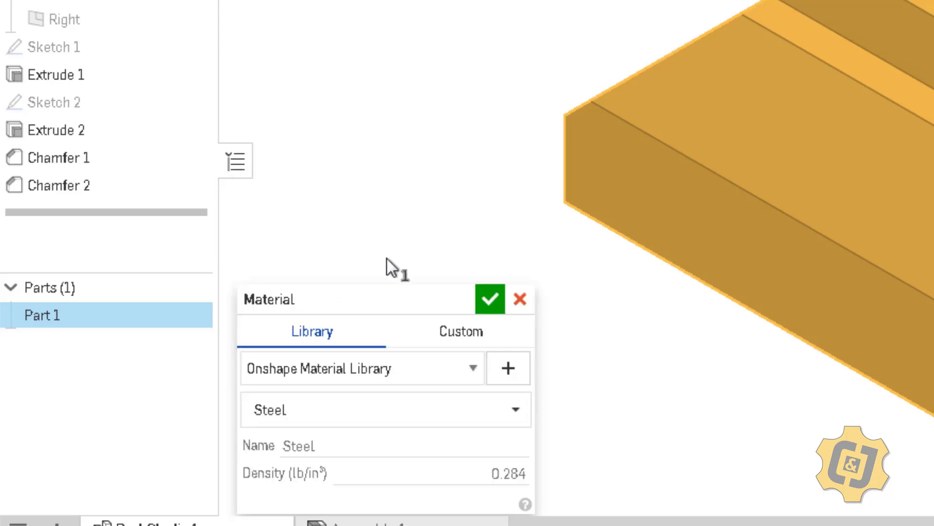
click(491, 300)
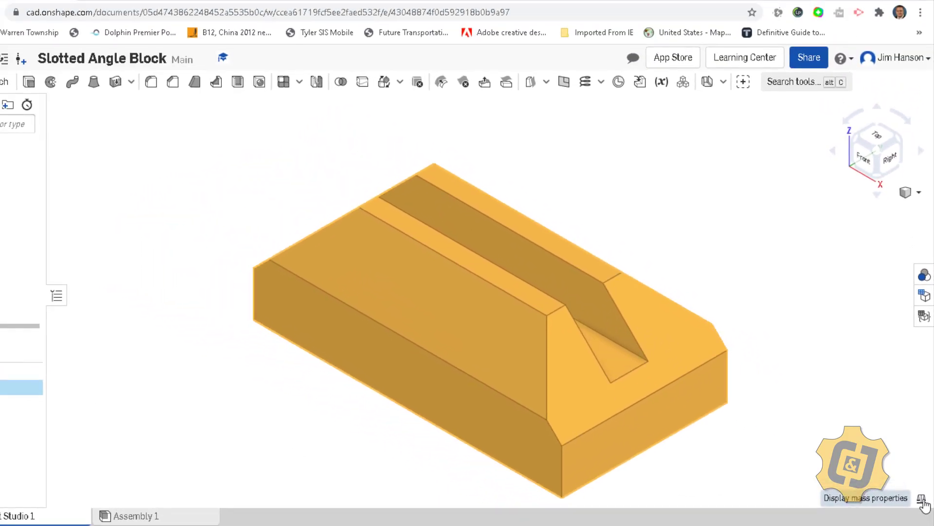
Step: Show Part 1's mass properties, including mass and moments of inertia, for the steel block
click(922, 500)
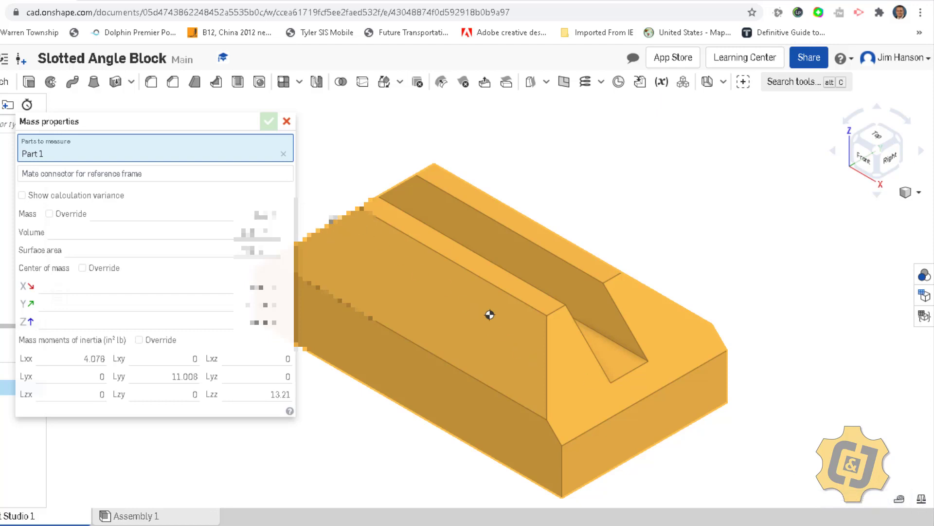
mouse_move(255, 233)
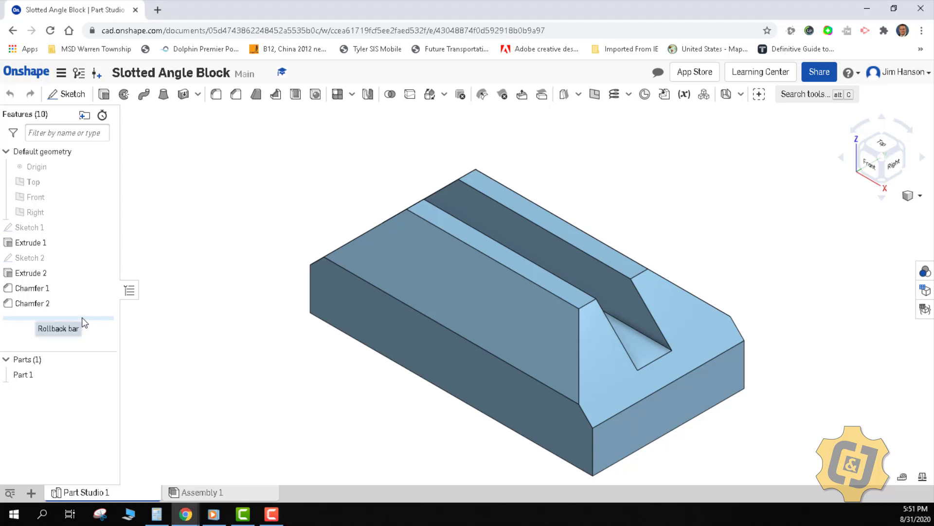
drag(82, 319, 88, 255)
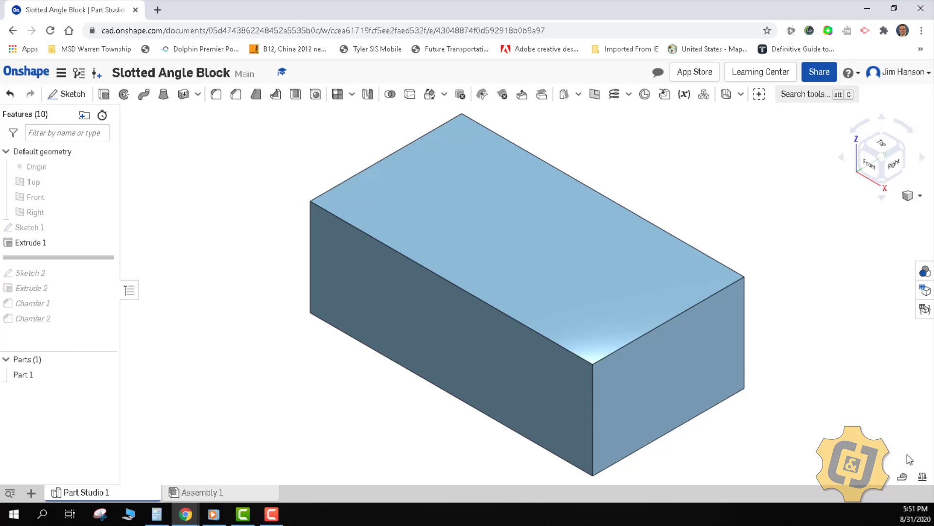
drag(78, 258, 80, 330)
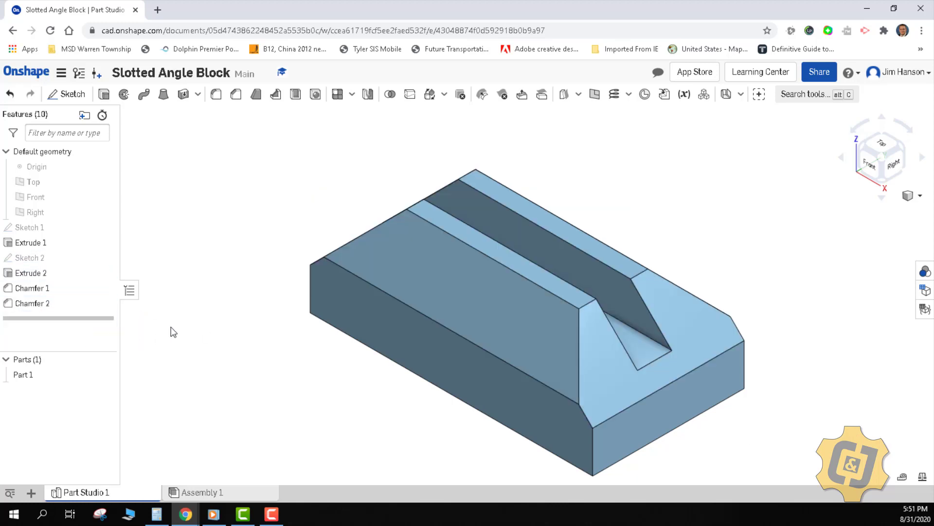